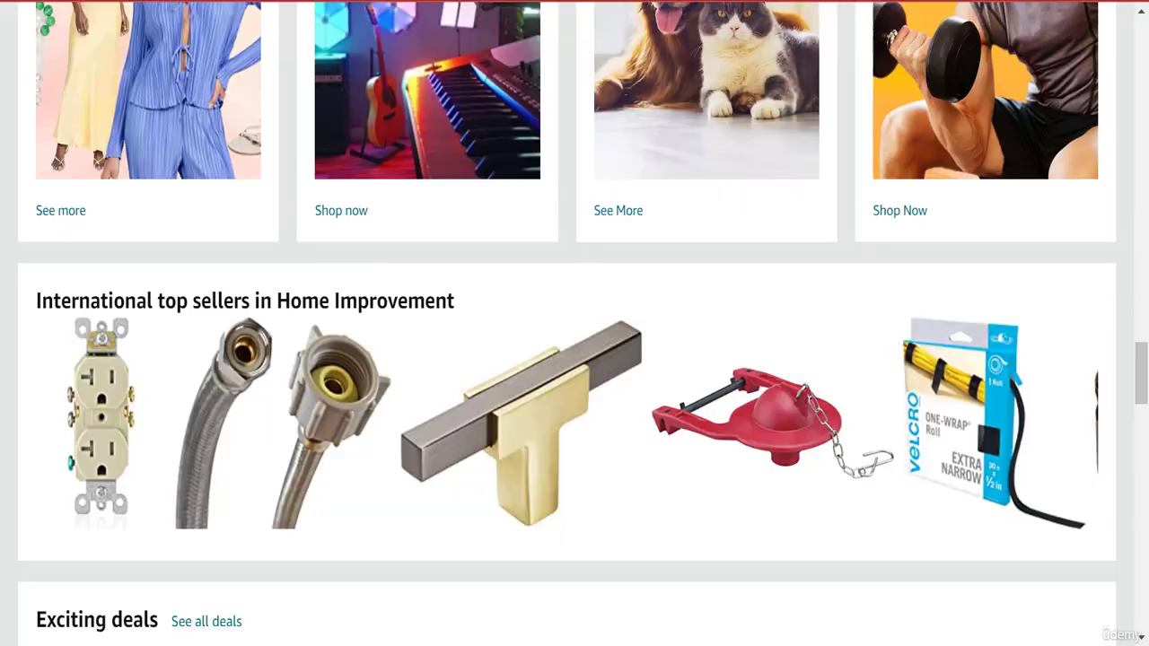
# Open the Eucerin Q10 Anti-Wrinkle Night Cream from the popular international beauty products and show its five-star customer reviews.
pyautogui.scroll(3, 1017, 339)
pyautogui.scroll(3, 978, 311)
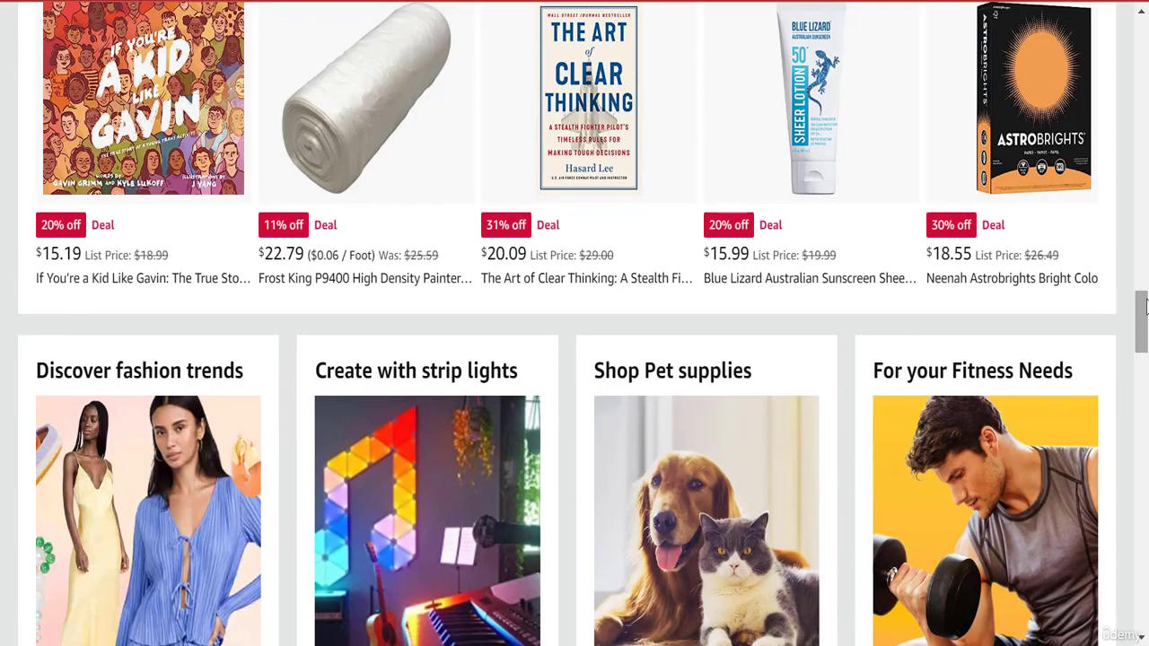
pyautogui.click(1145, 146)
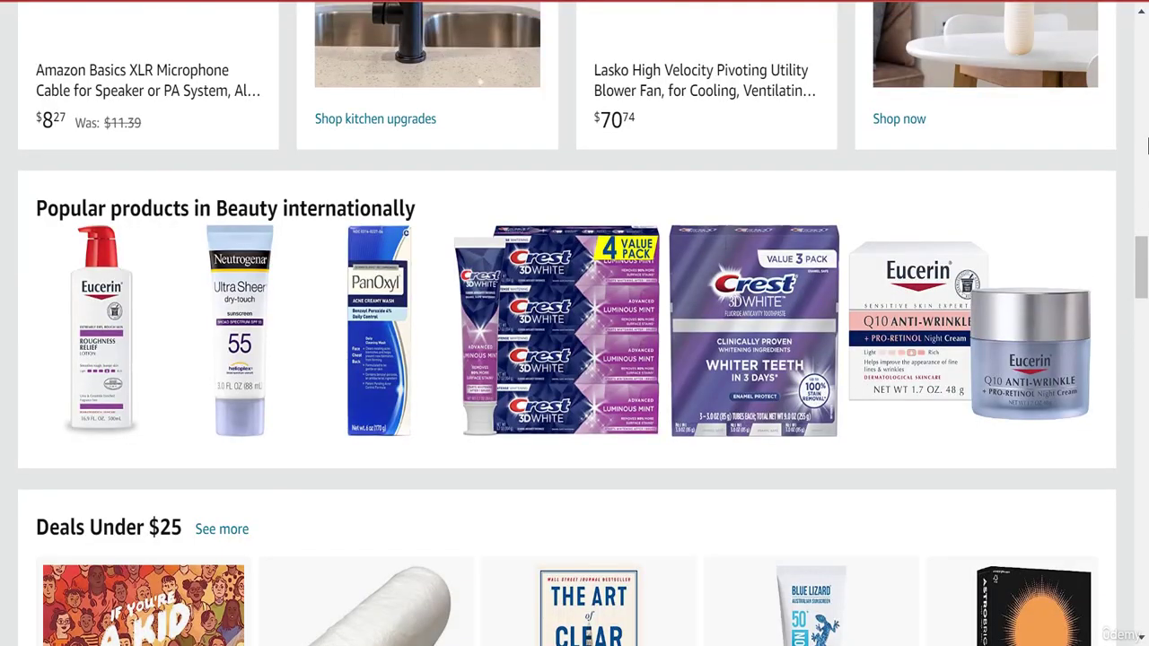
pyautogui.click(1033, 359)
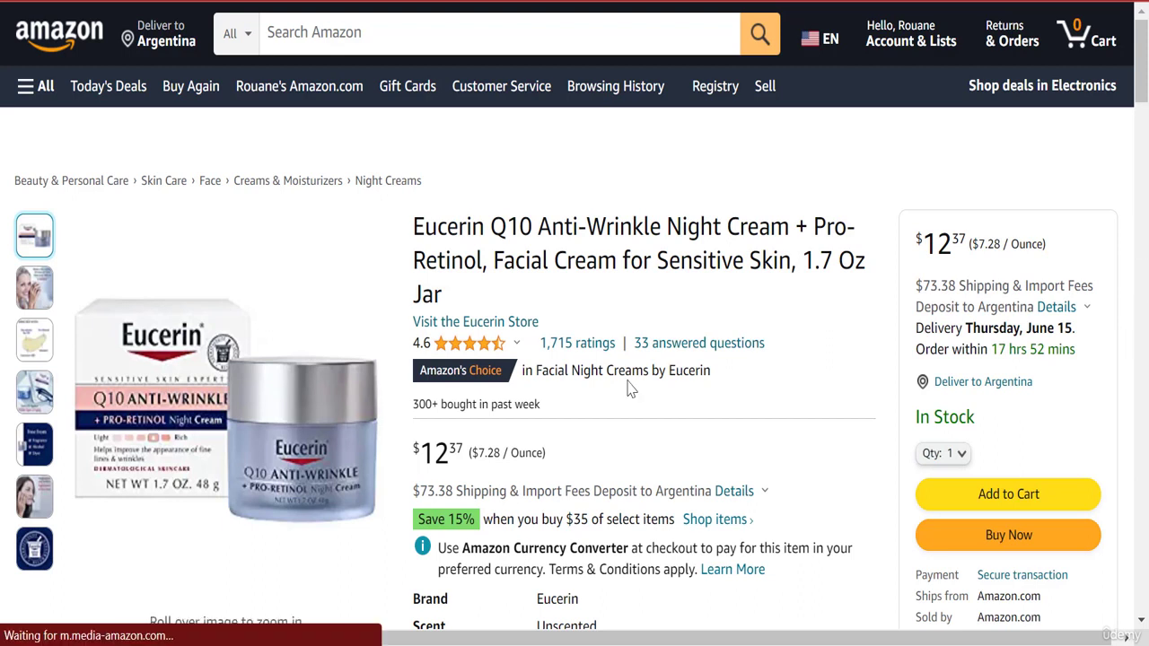
pyautogui.click(576, 353)
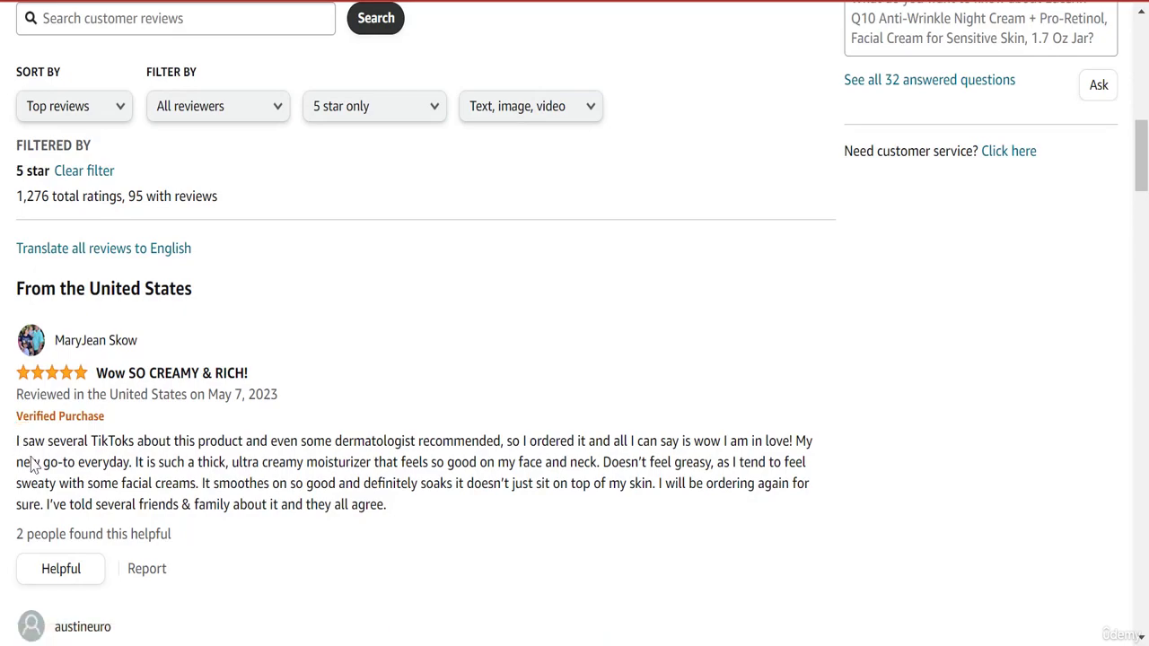
# Copy the five-star reviews, from the text of the first review through the last review on the page.
pyautogui.moveTo(13, 441); pyautogui.dragTo(231, 384)
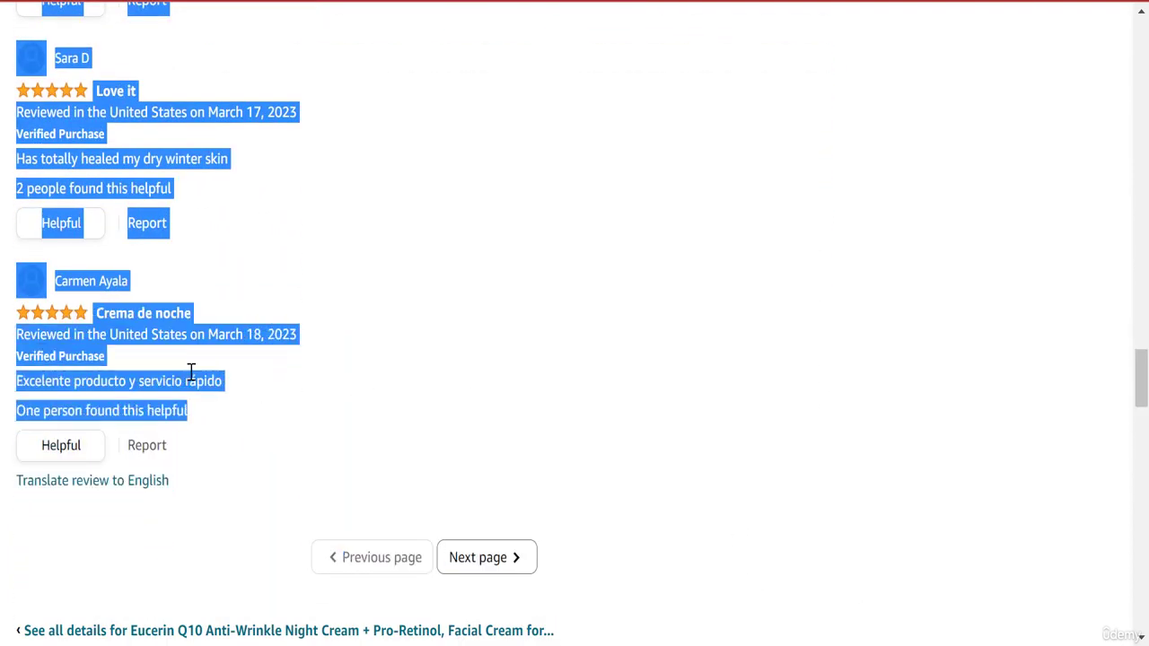
pyautogui.rightClick(239, 384)
pyautogui.click(303, 398)
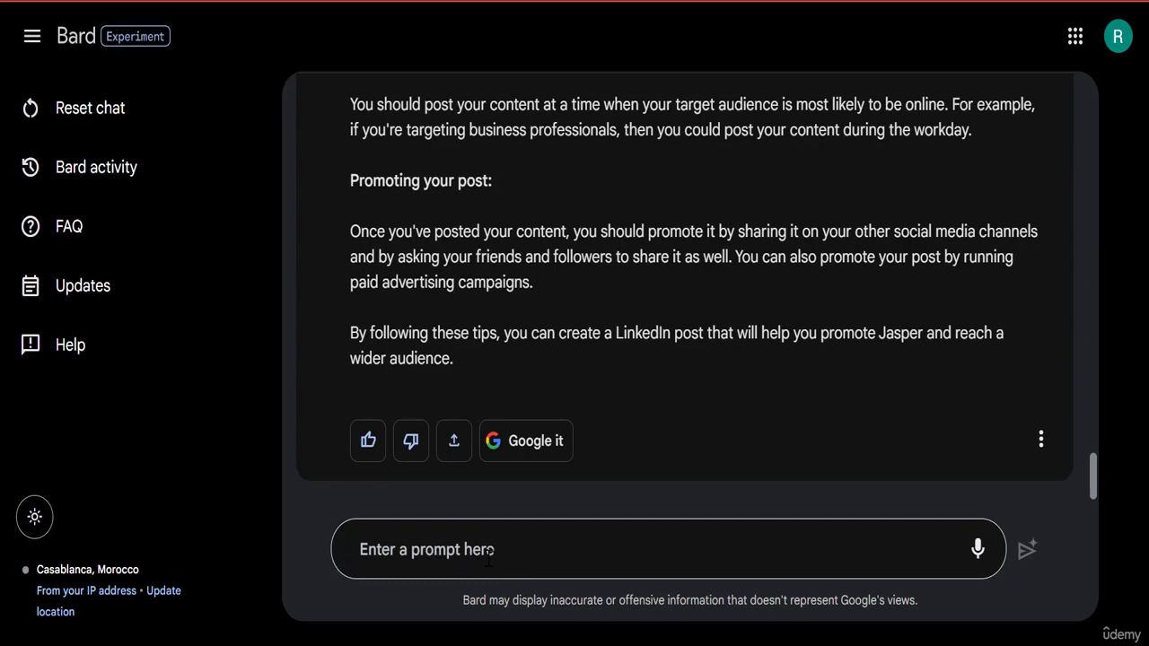
# Ask Bard "Based on the following five star reviews, tell me what do you think are the pros of the product :" with the copied reviews appended.
pyautogui.click(459, 555)
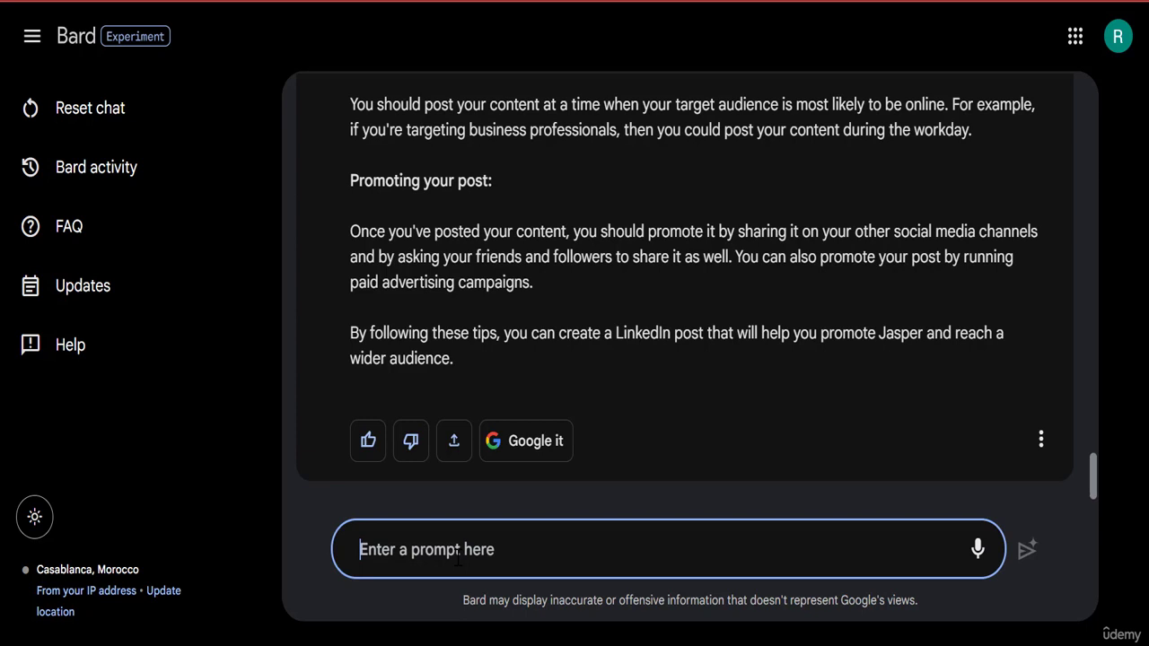
pyautogui.write('Based on')
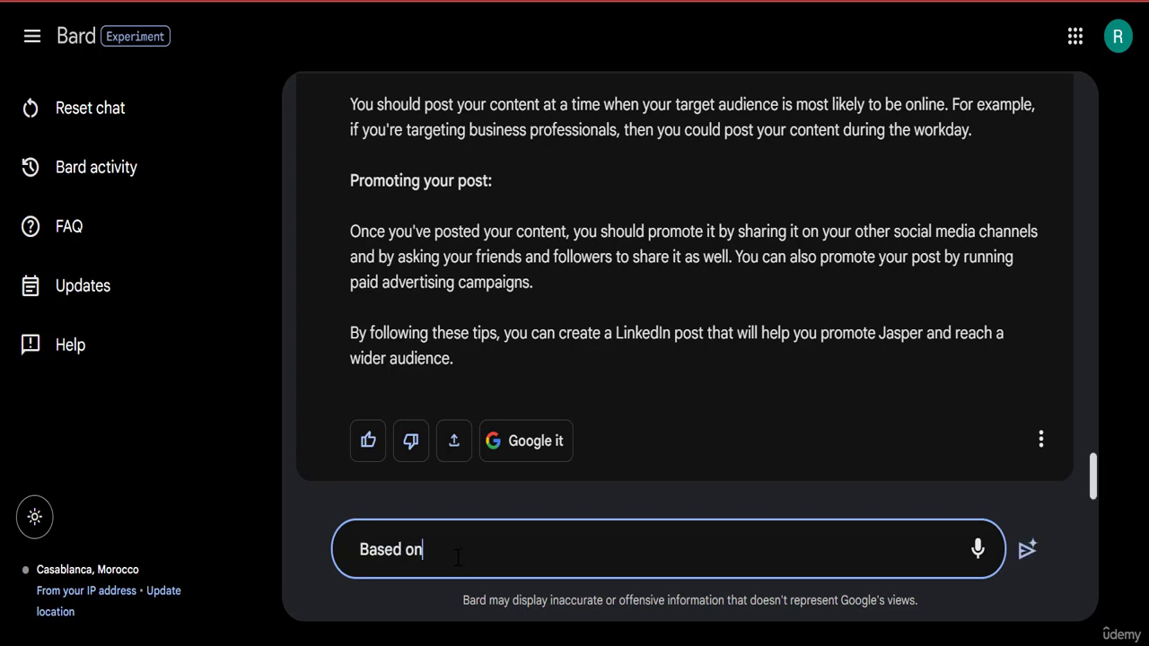
pyautogui.write(' the following')
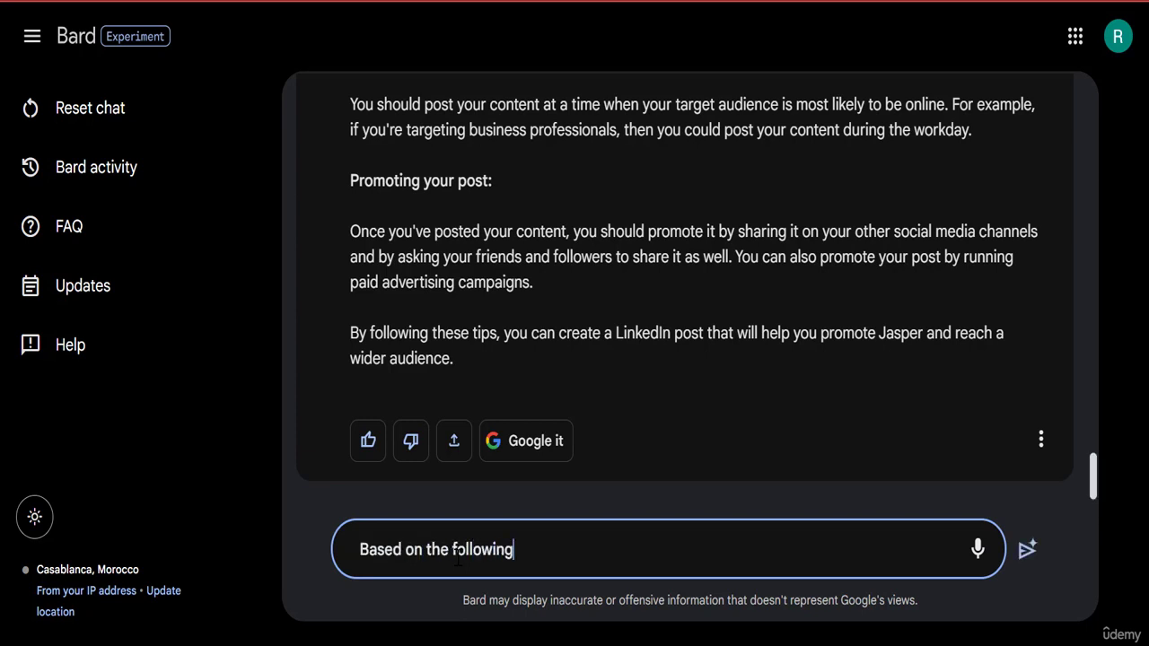
pyautogui.write(' five star revi')
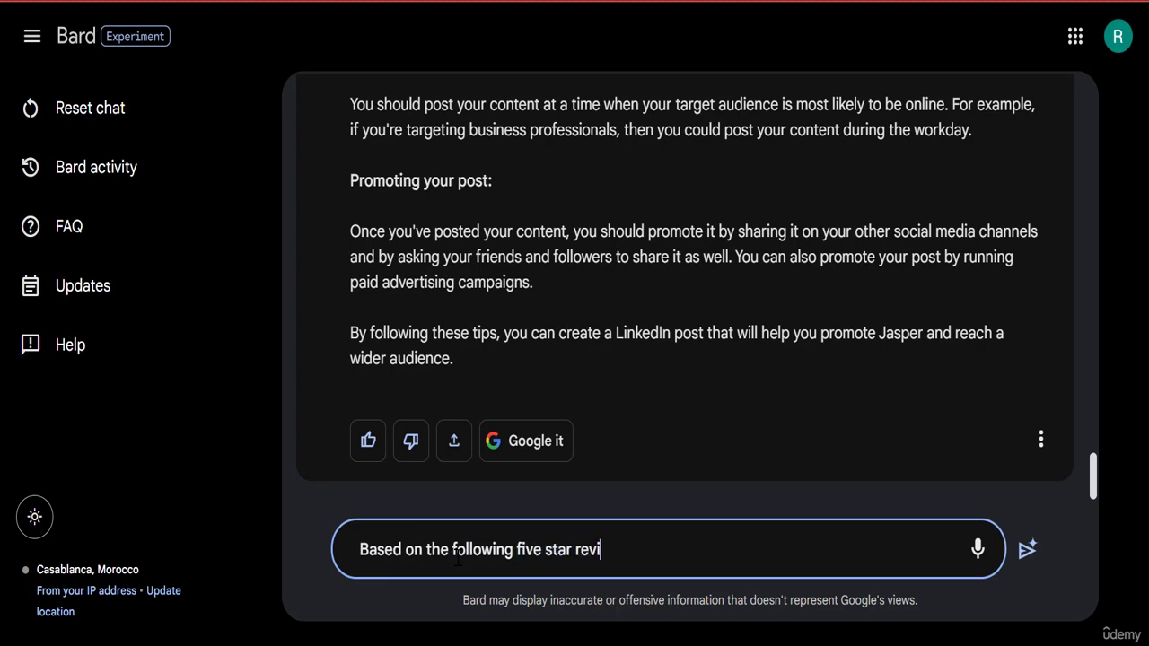
pyautogui.write('ews, tell me what do ')
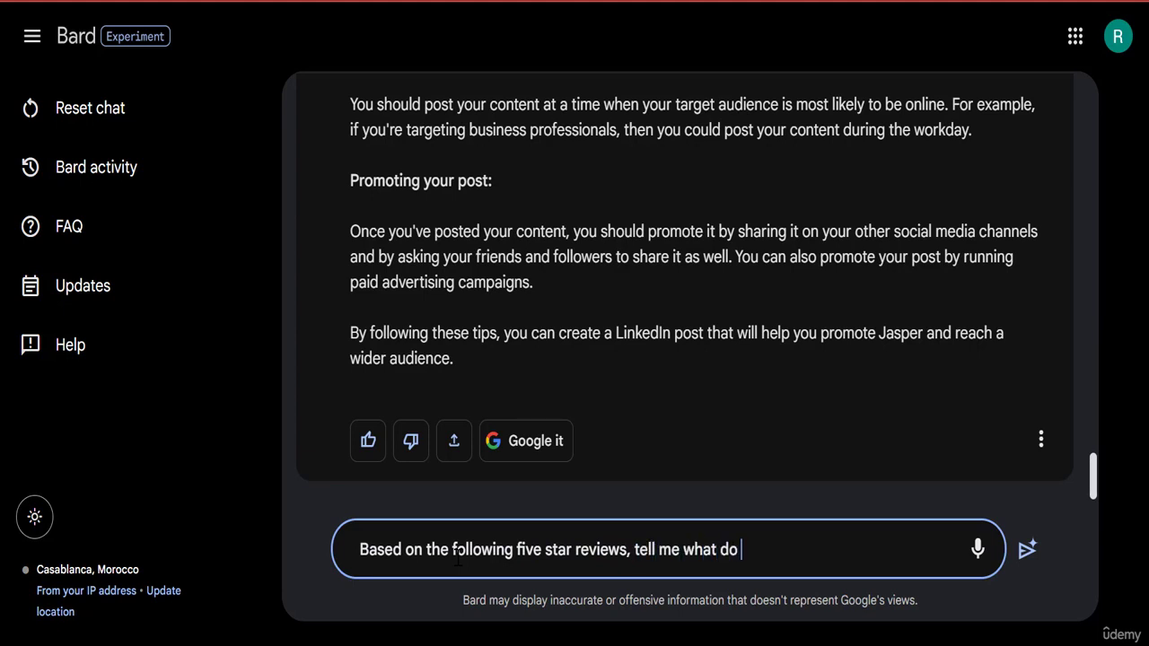
pyautogui.write('you think is ')
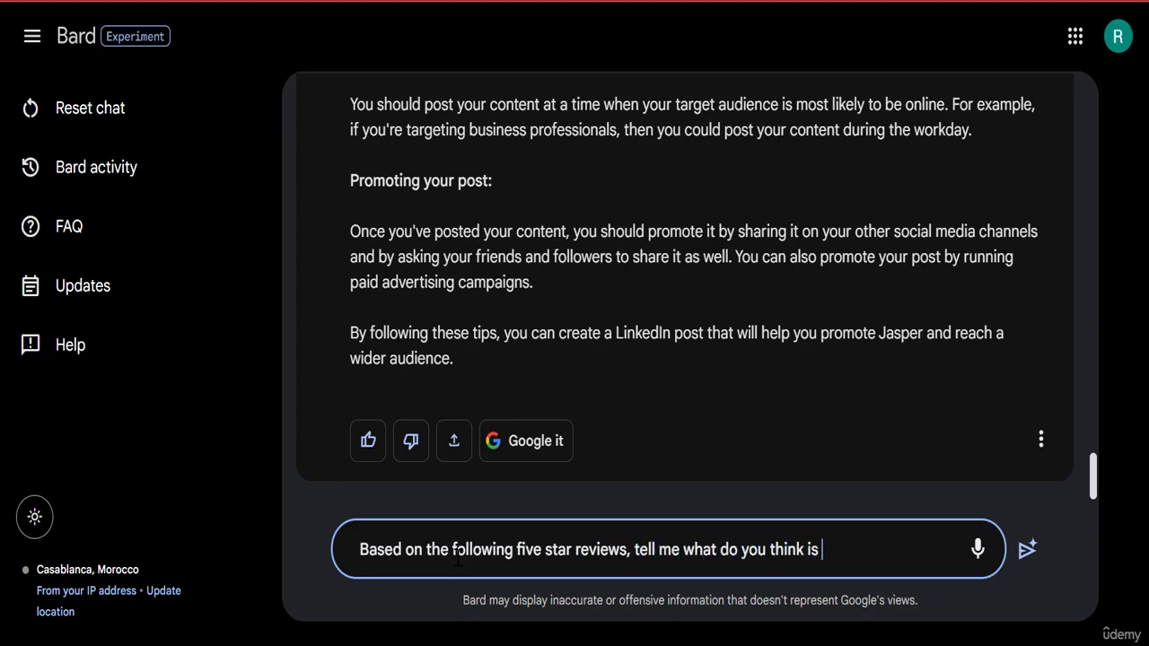
pyautogui.write('th be')
pyautogui.press('BackSpace')
pyautogui.press('BackSpace')
pyautogui.write('are the pros o')
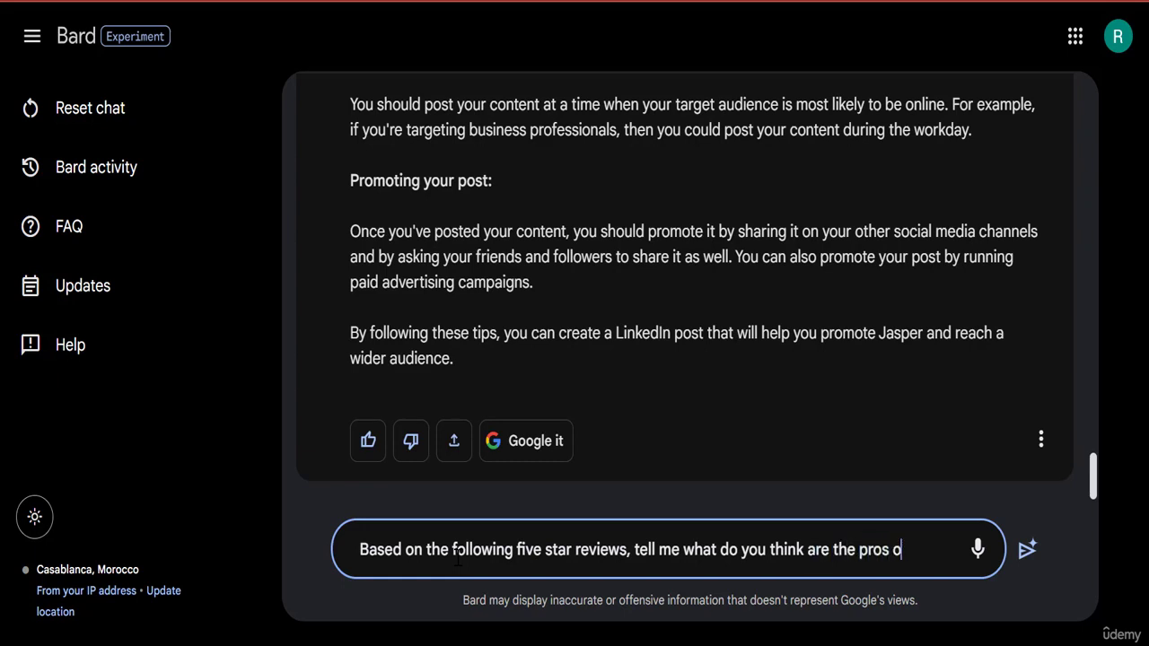
pyautogui.write('f the product ')
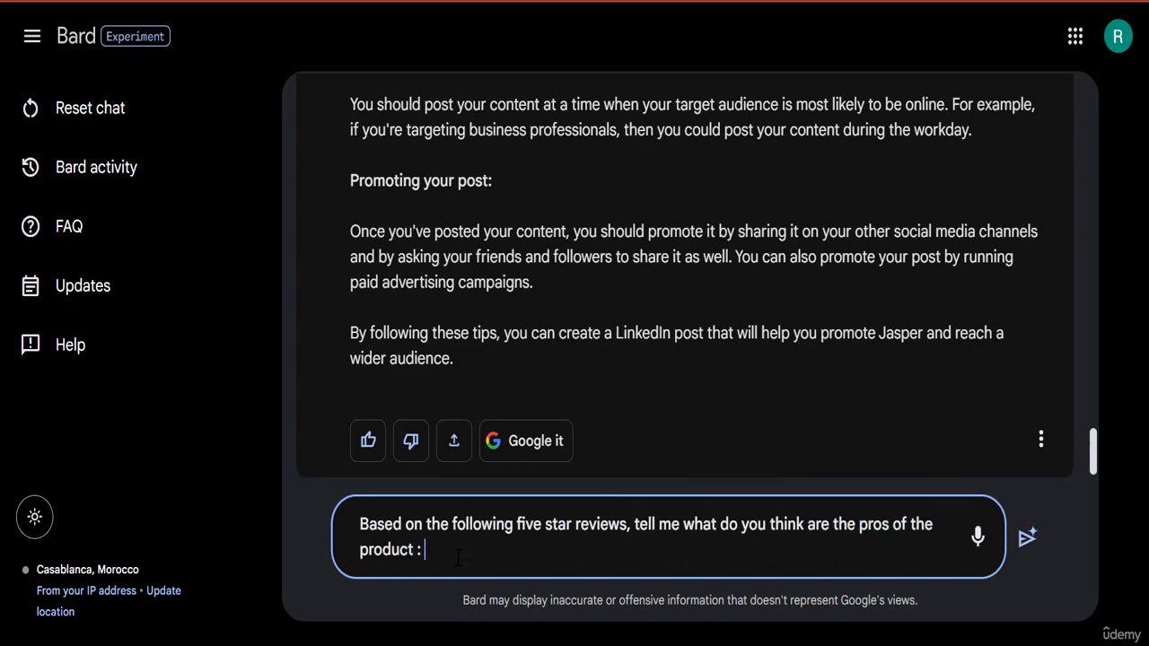
pyautogui.write(':')
pyautogui.hotkey('ctrl', 'v')
pyautogui.press('Return')
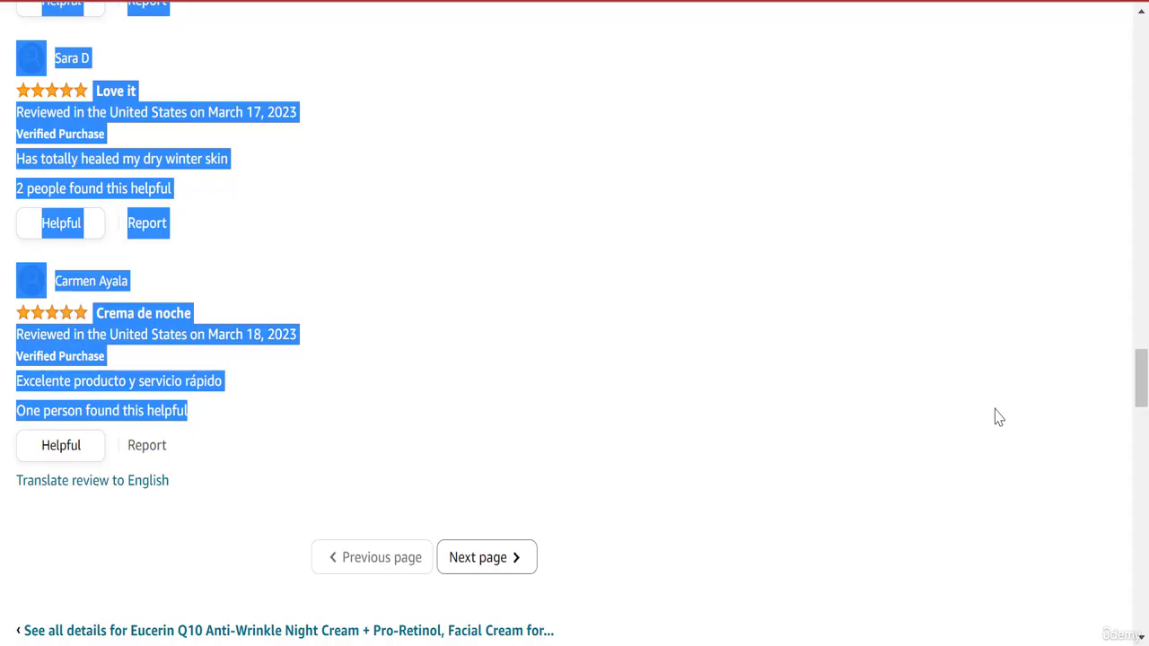
# Return to the night cream's customer reviews on Amazon and filter them to one-star reviews only.
pyautogui.scroll(10, 996, 416)
pyautogui.moveTo(1140, 224); pyautogui.dragTo(1141, 53)
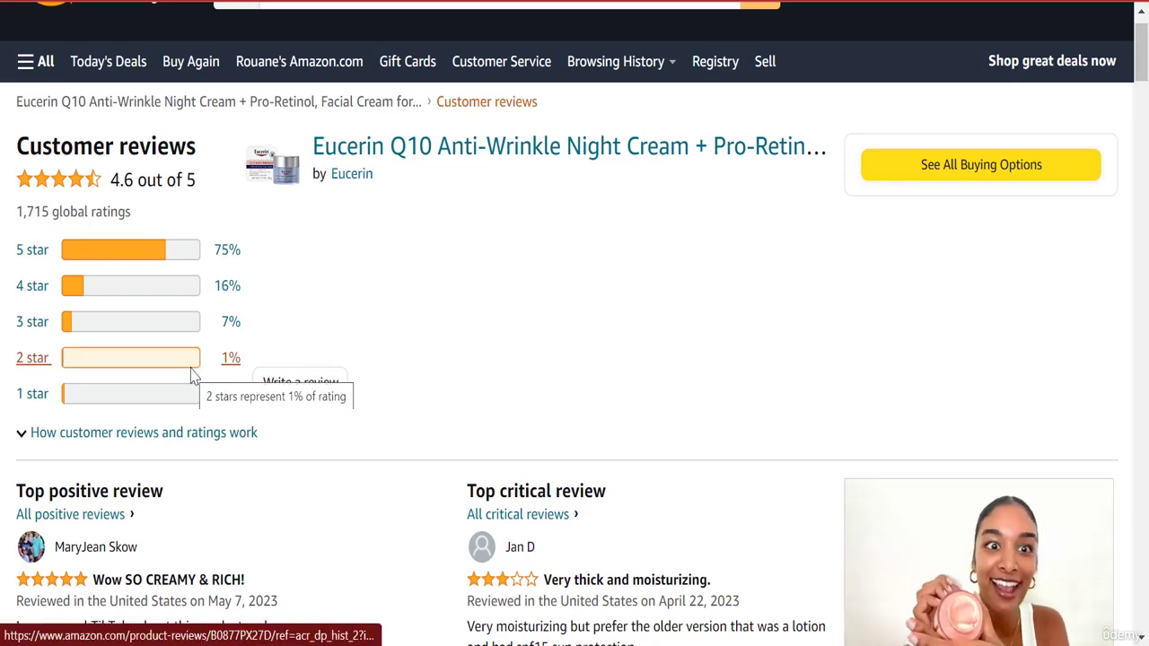
pyautogui.click(167, 397)
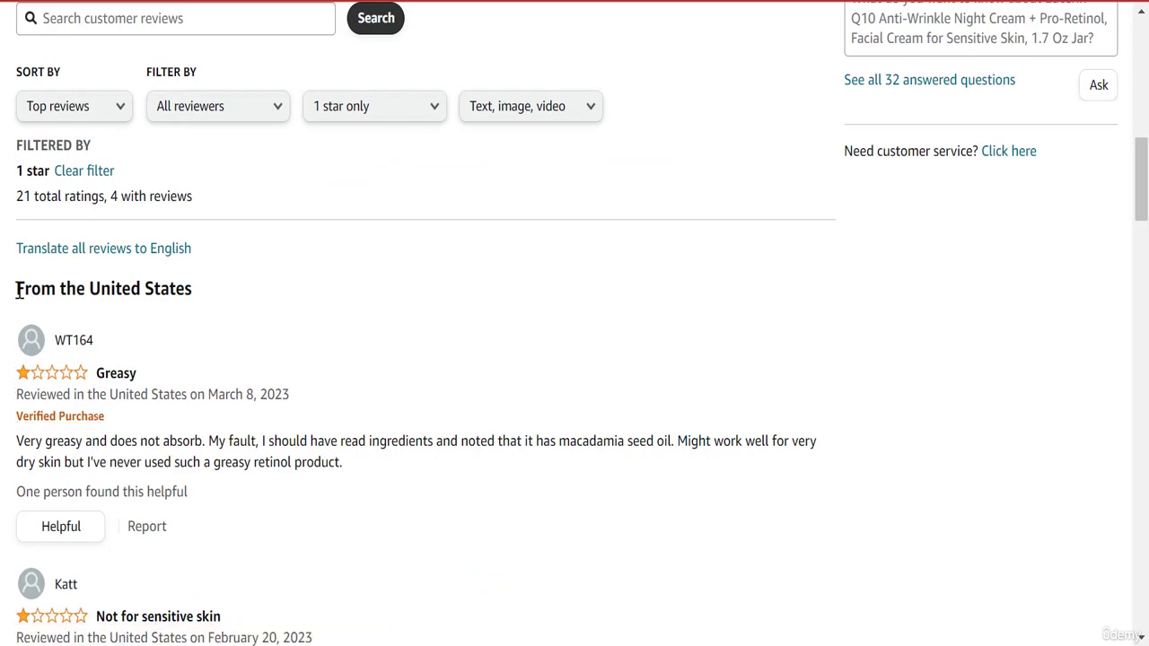
# Copy all the one-star reviews, from the "From the United States" heading through the last review from other countries.
pyautogui.moveTo(17, 292); pyautogui.dragTo(743, 413)
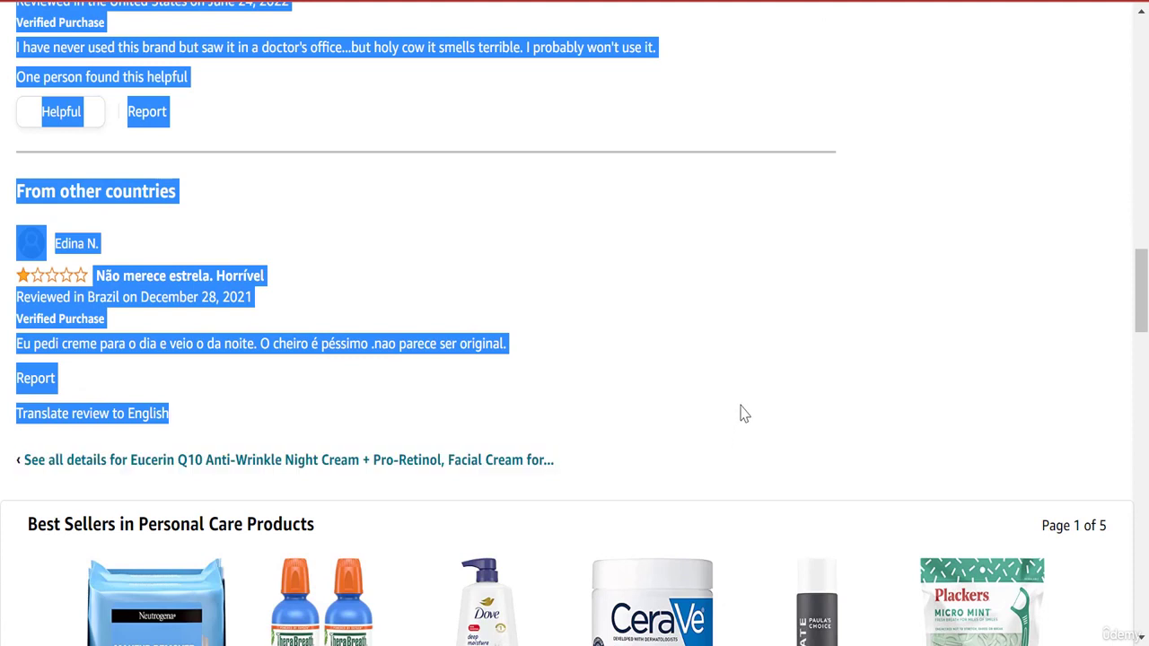
pyautogui.rightClick(294, 345)
pyautogui.click(367, 363)
pyautogui.rightClick(406, 343)
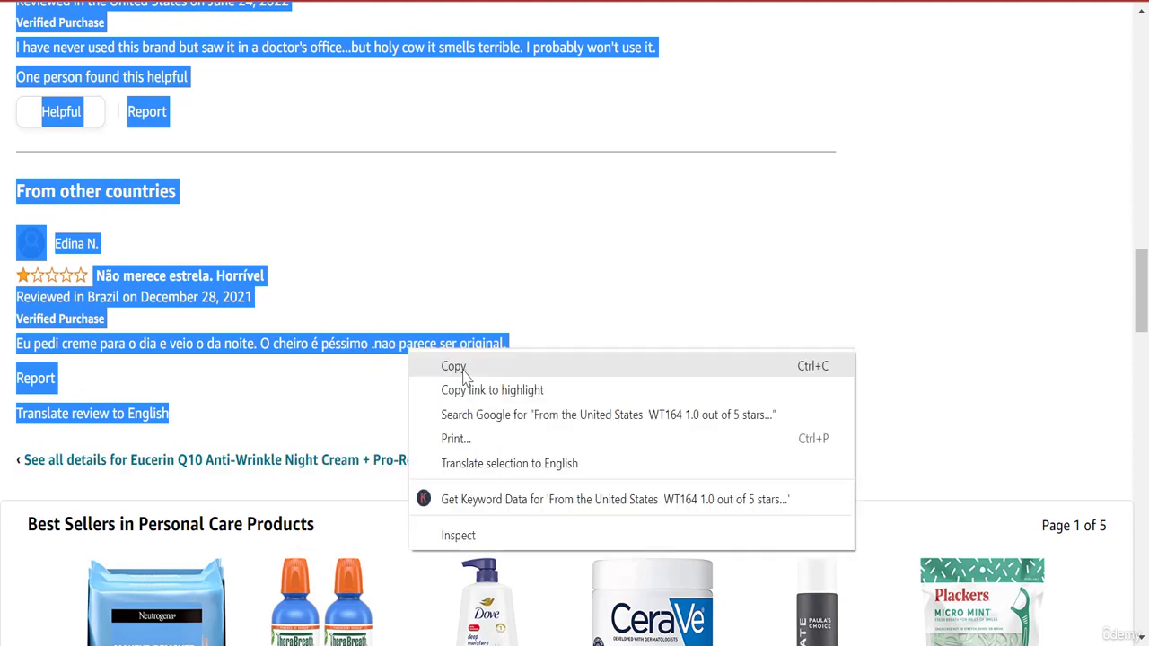
pyautogui.click(464, 372)
pyautogui.moveTo(1142, 290); pyautogui.dragTo(1142, 59)
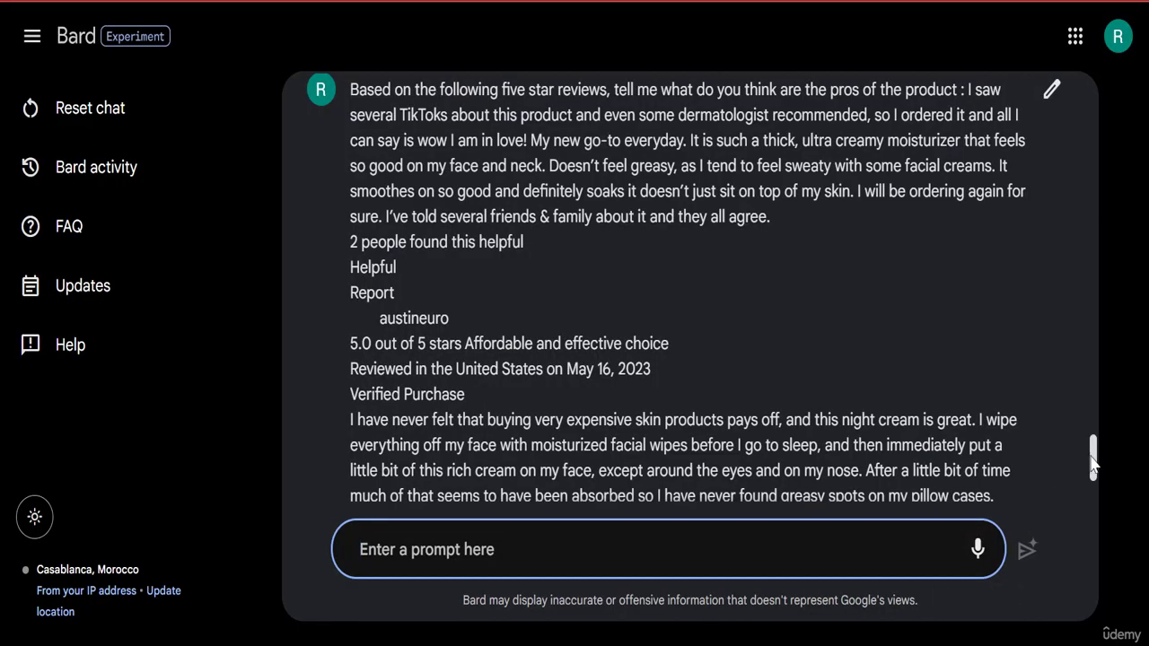
# Switch to Bard and read through its answer about the product's pros.
pyautogui.scroll(-10, 1096, 484)
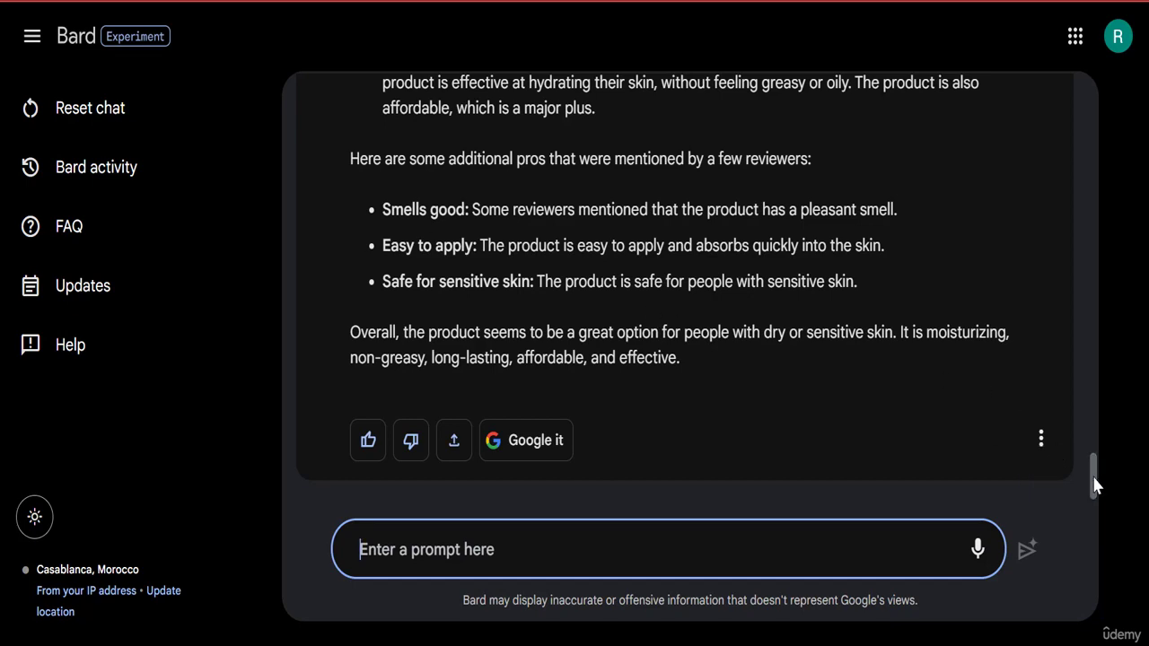
pyautogui.scroll(4, 1095, 480)
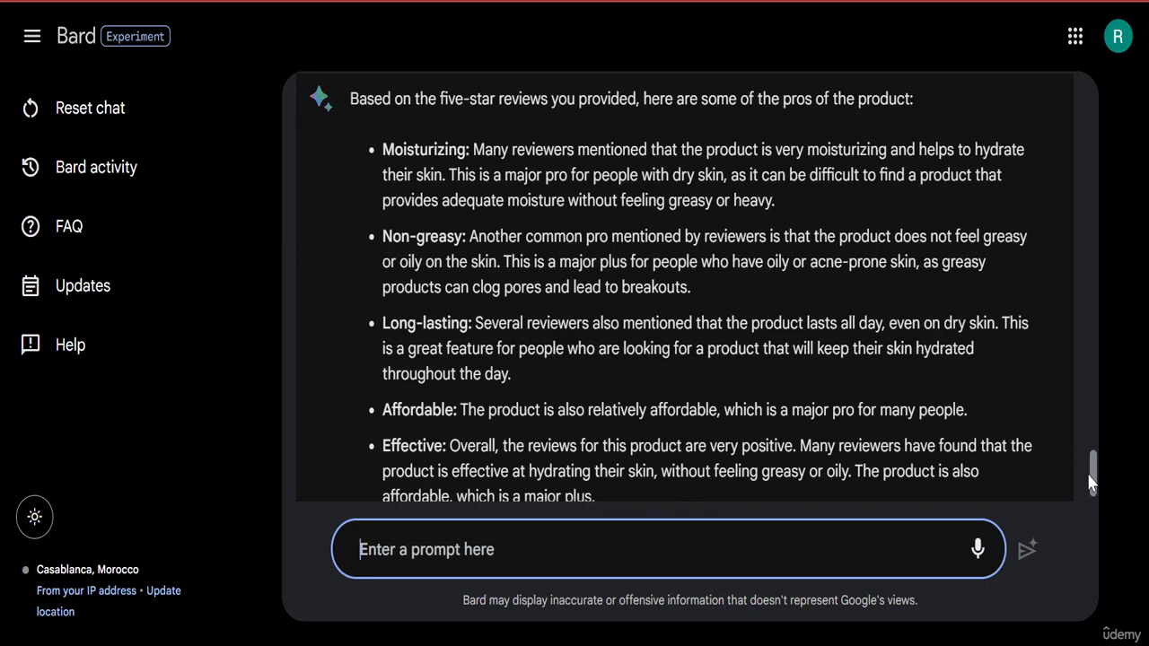
pyautogui.scroll(-5, 1095, 482)
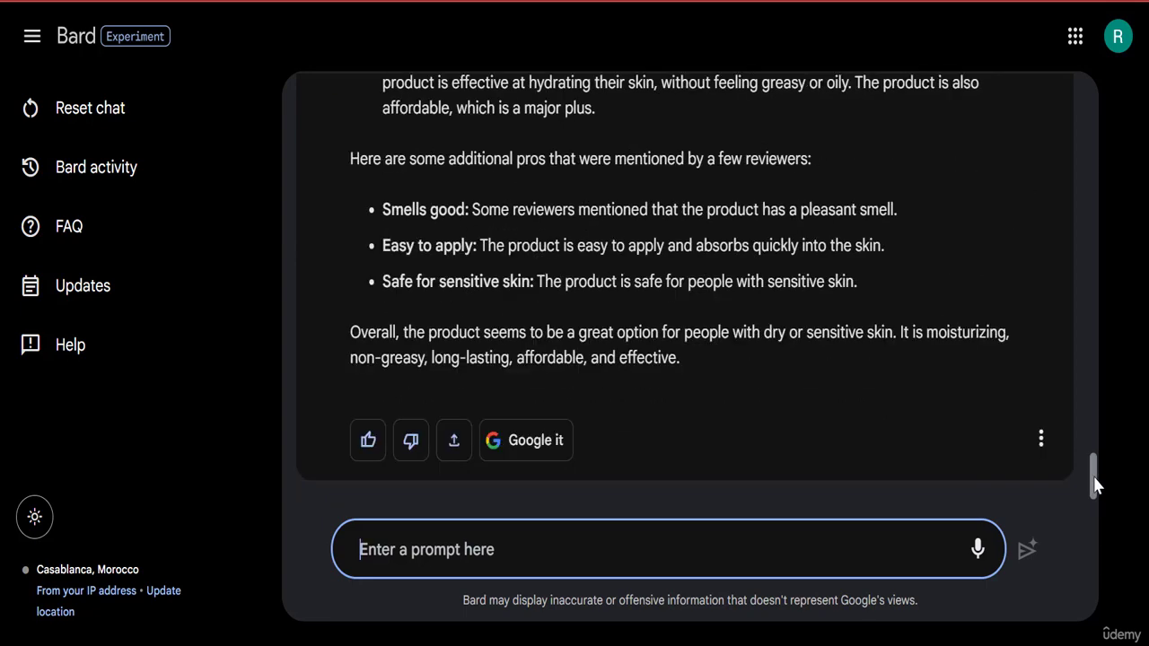
pyautogui.scroll(3, 1094, 413)
pyautogui.scroll(2, 1093, 416)
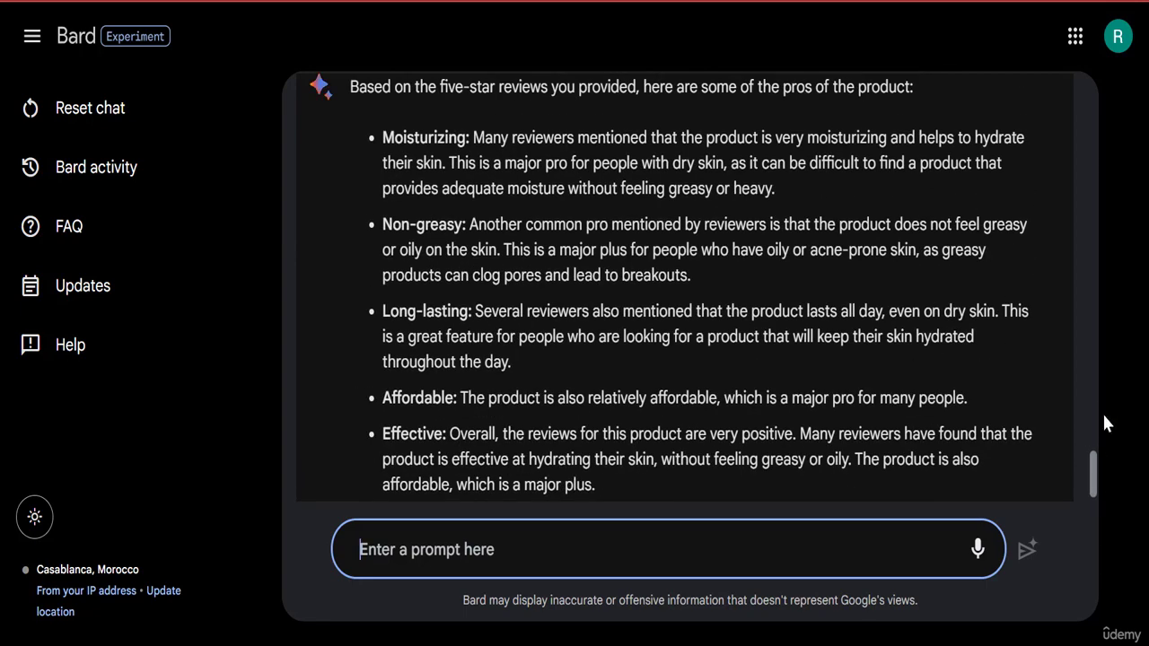
pyautogui.scroll(-4, 1097, 482)
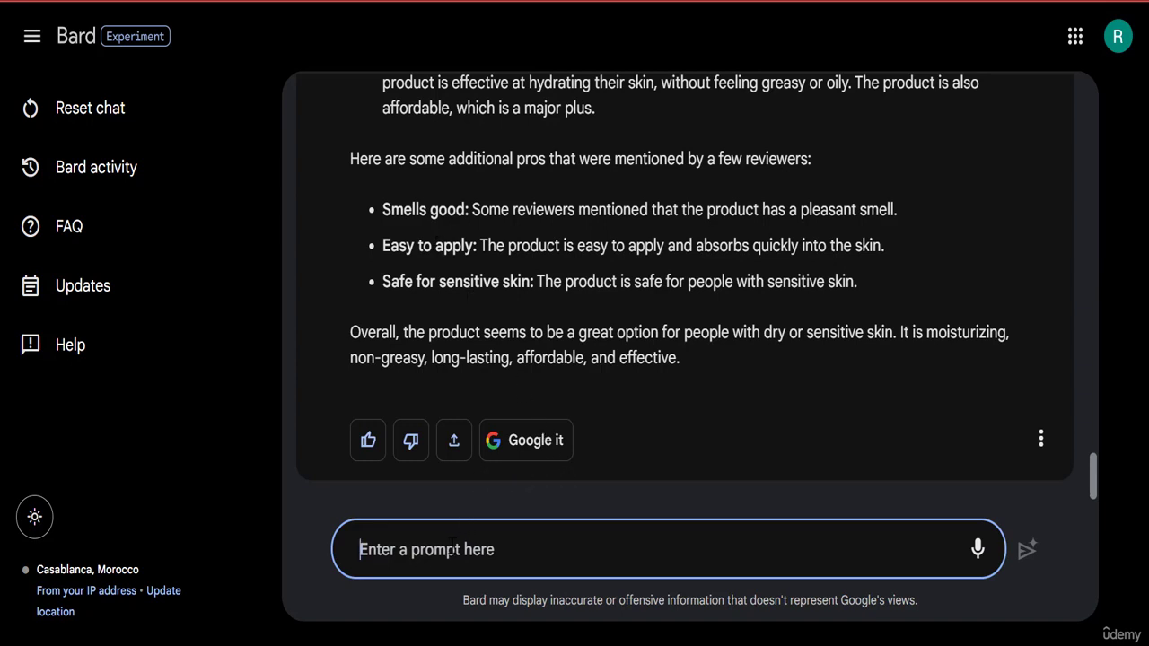
# Submit the prompt "Take the following negative comments, and let me know what are the cons :" followed by the copied one-star reviews.
pyautogui.write('Take the fo')
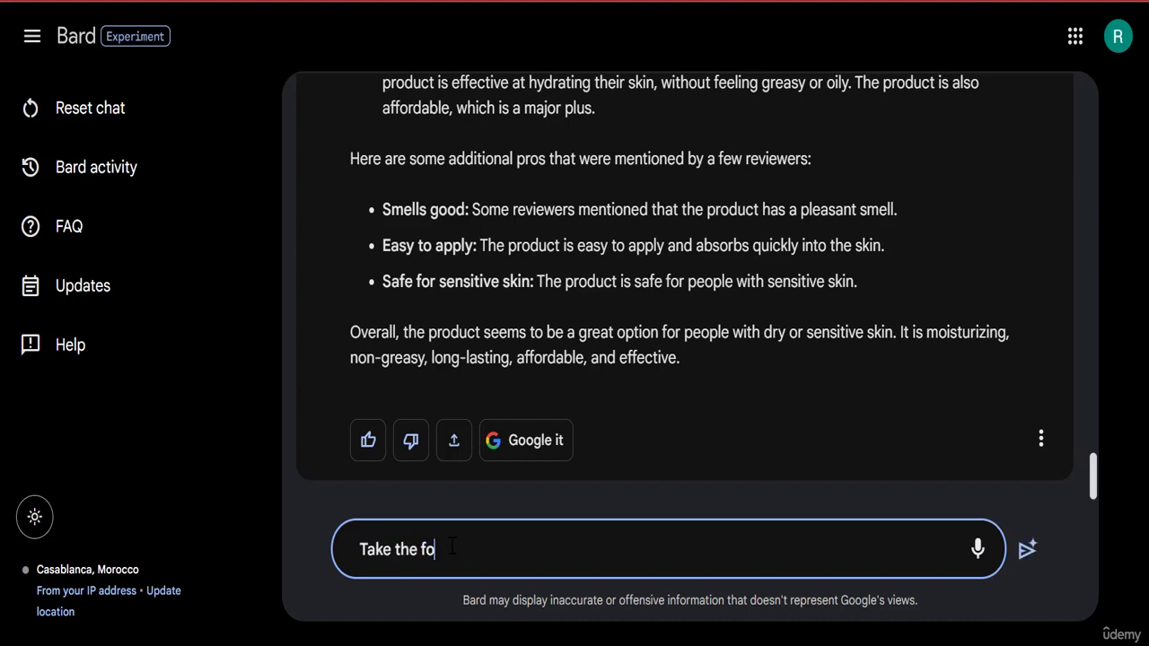
pyautogui.write('llowing neha')
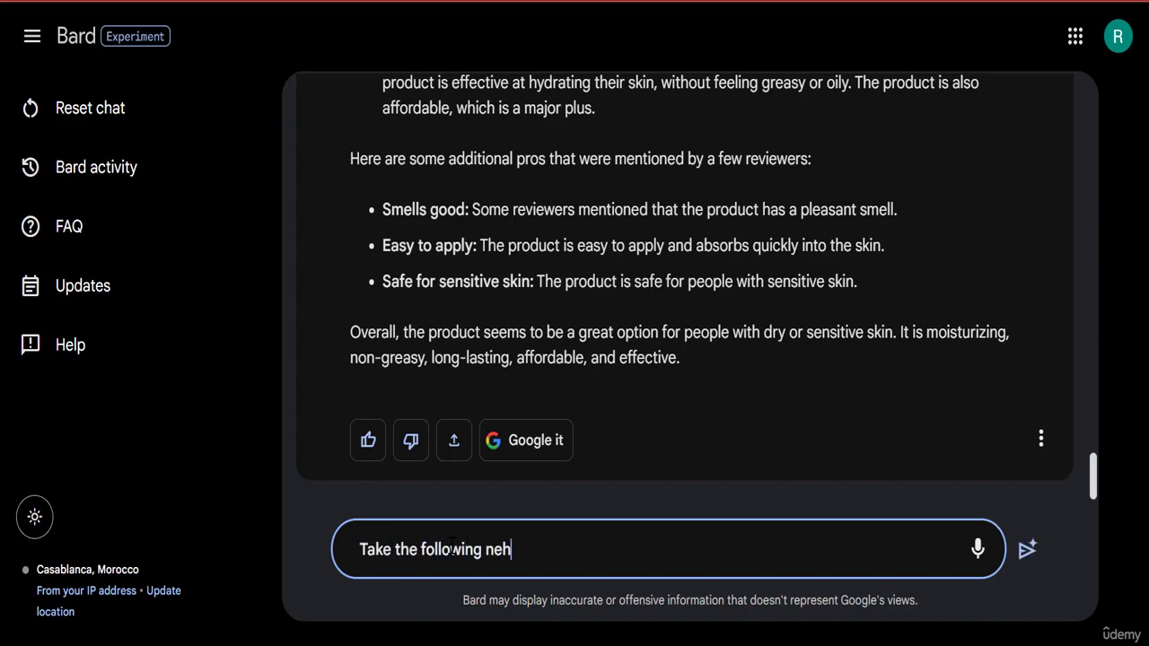
pyautogui.press('BackSpace')
pyautogui.write('gative com')
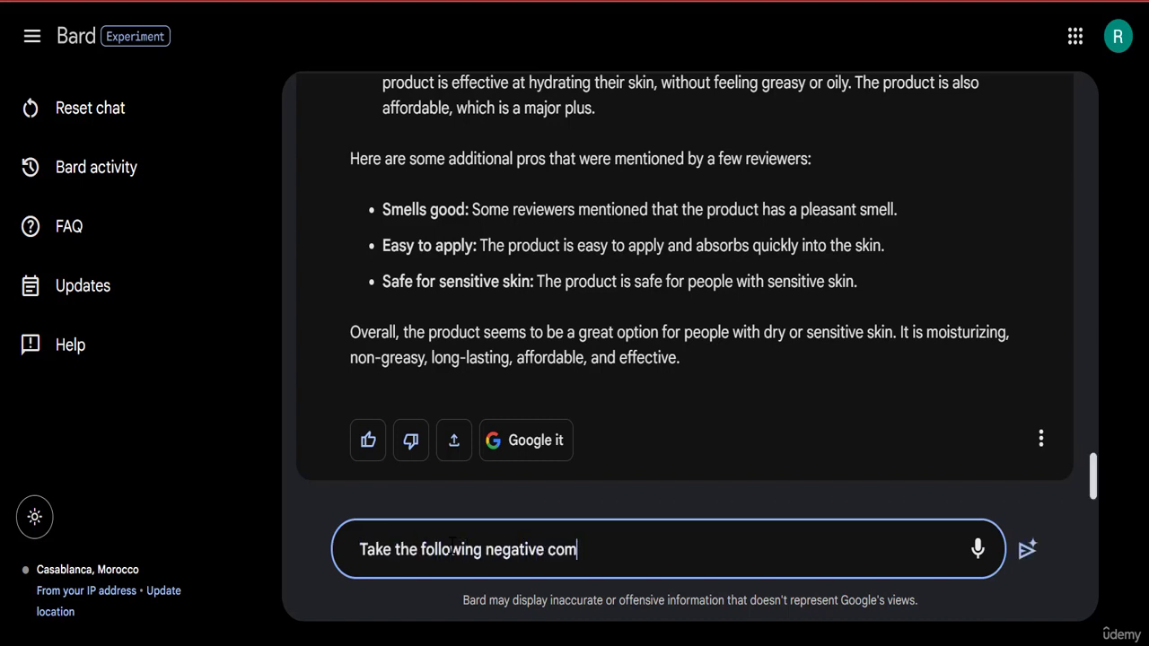
pyautogui.write('ments, and let me')
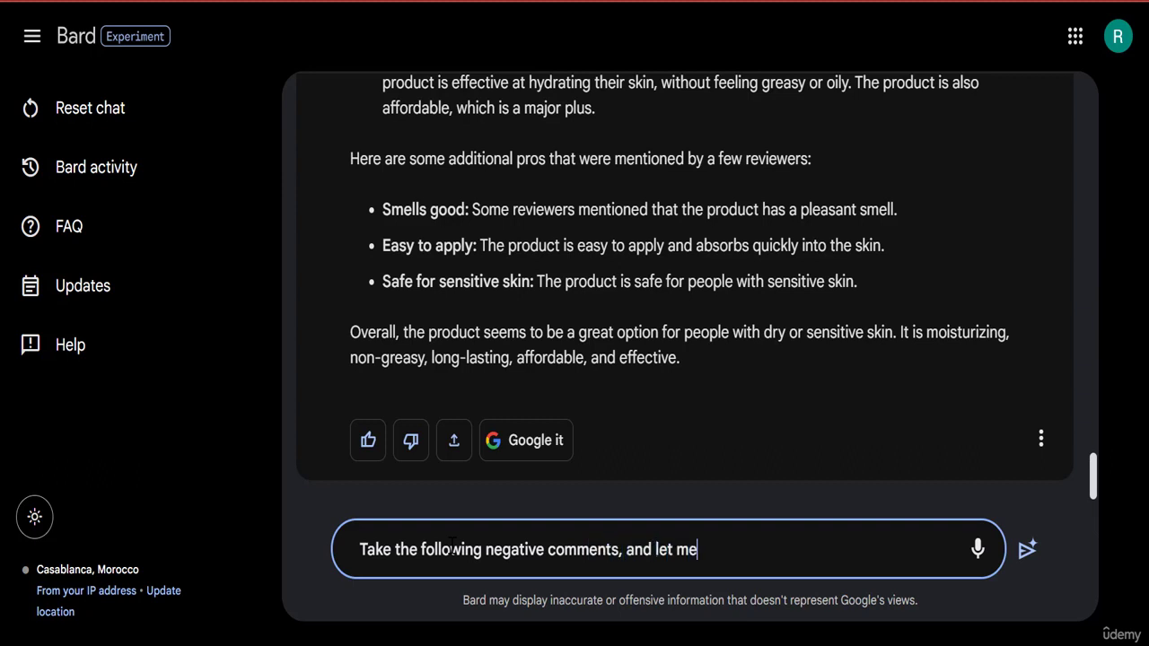
pyautogui.write(' know what a')
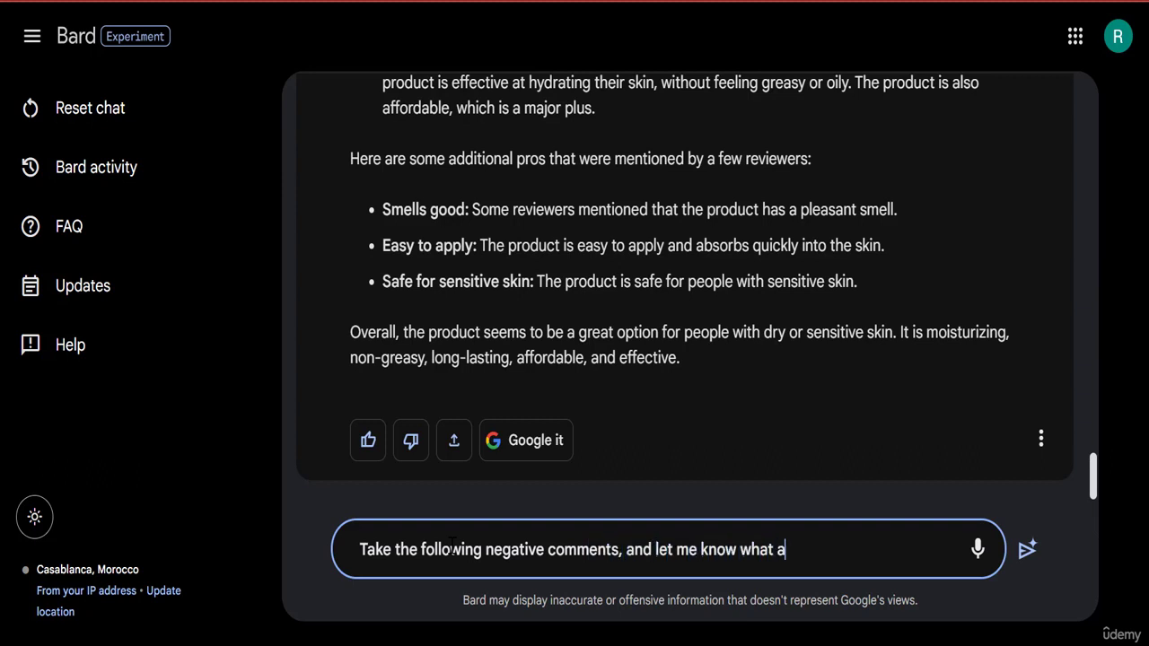
pyautogui.write('re the cons ')
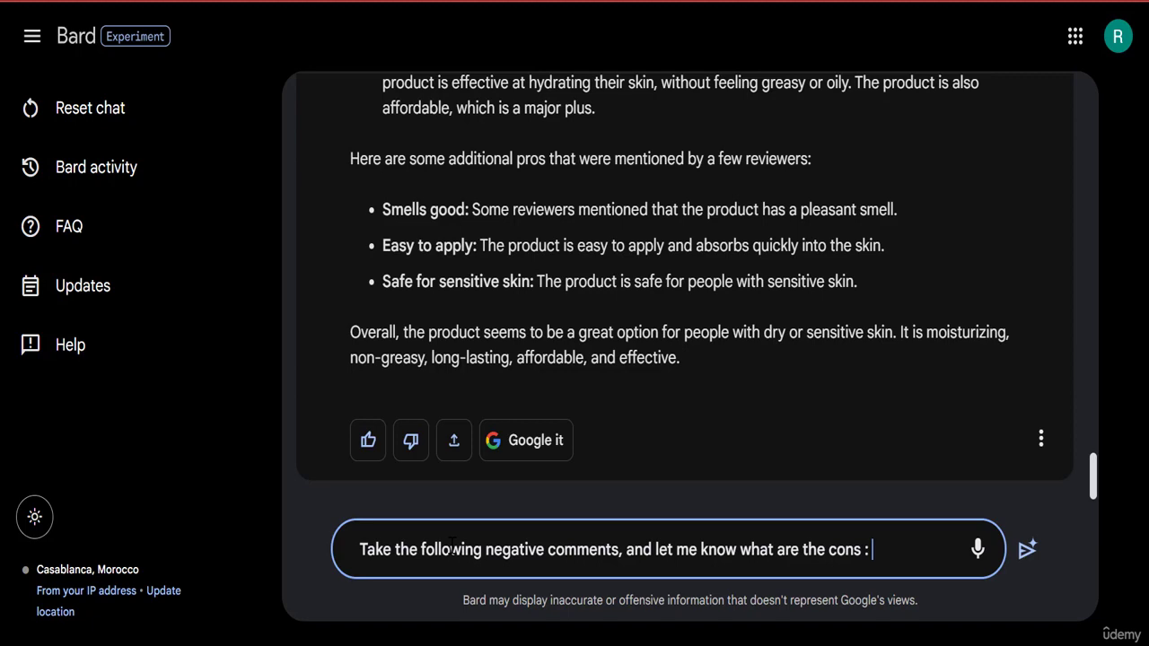
pyautogui.write(':')
pyautogui.hotkey('ctrl', 'v')
pyautogui.press('Return')
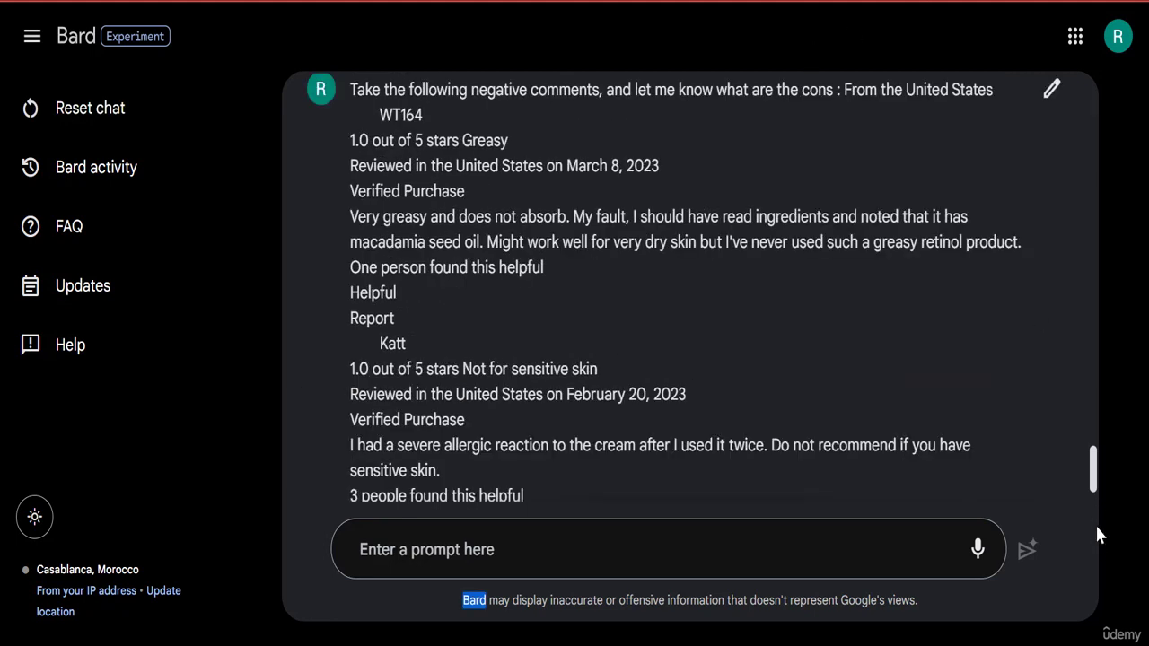
# Read through Bard's answer about the product's cons, including its overall summary.
pyautogui.moveTo(1095, 494); pyautogui.dragTo(1093, 506)
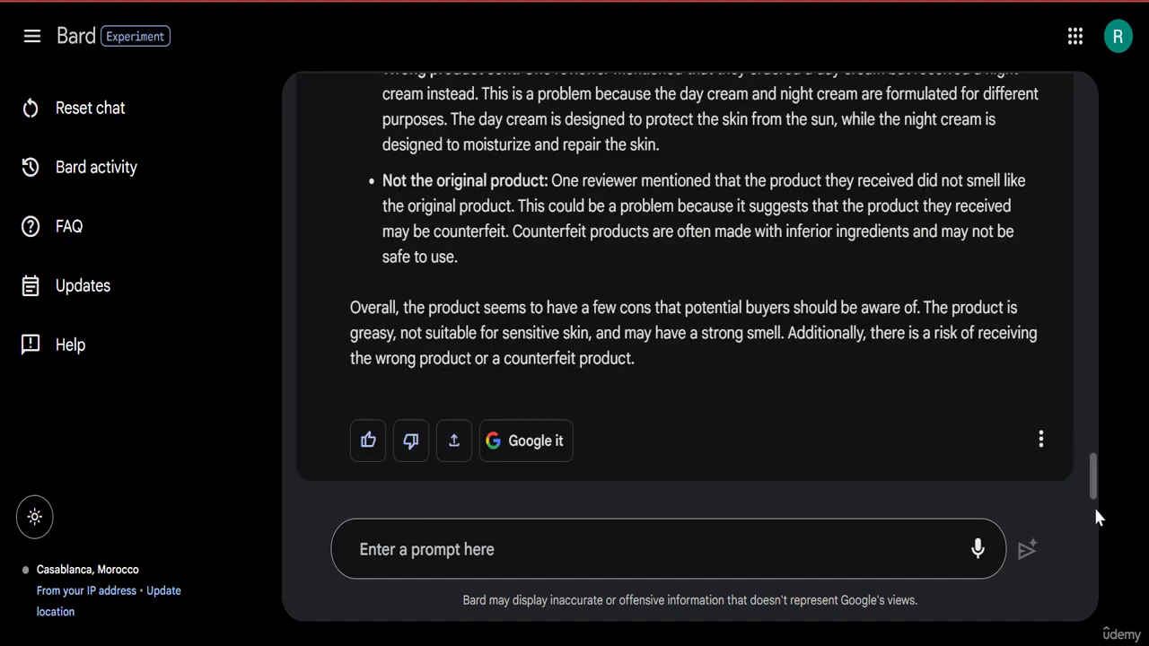
pyautogui.scroll(4, 1091, 438)
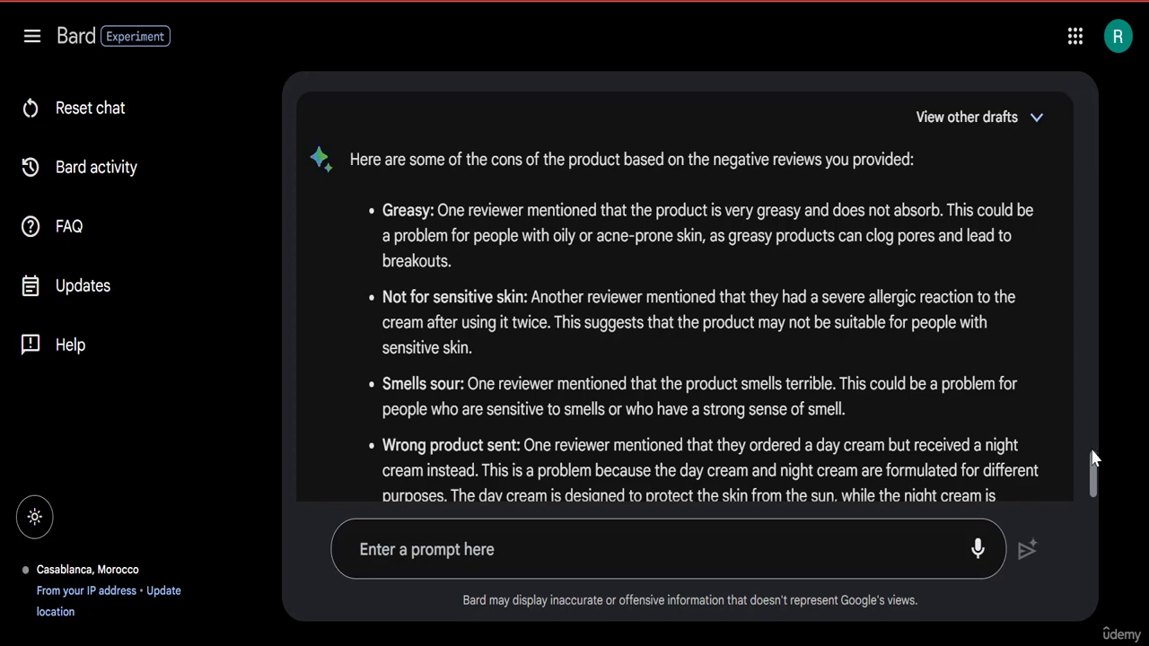
pyautogui.scroll(-4, 1093, 490)
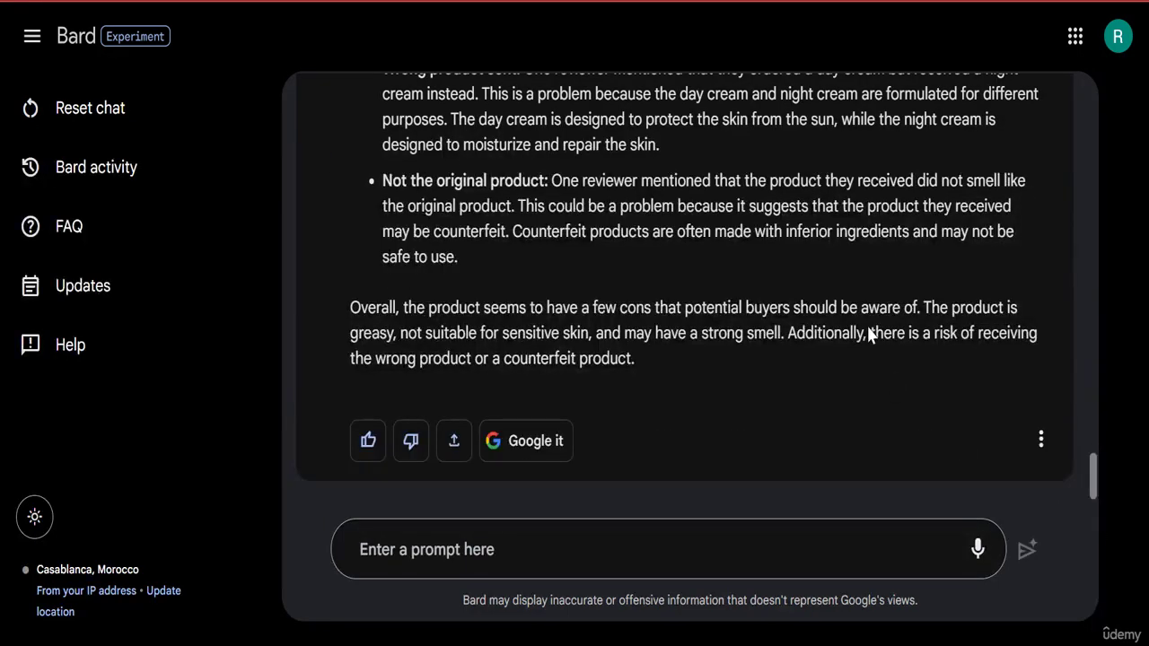
# Reread the individual points in Bard's list of the product's cons, from the first one down.
pyautogui.scroll(2, 867, 326)
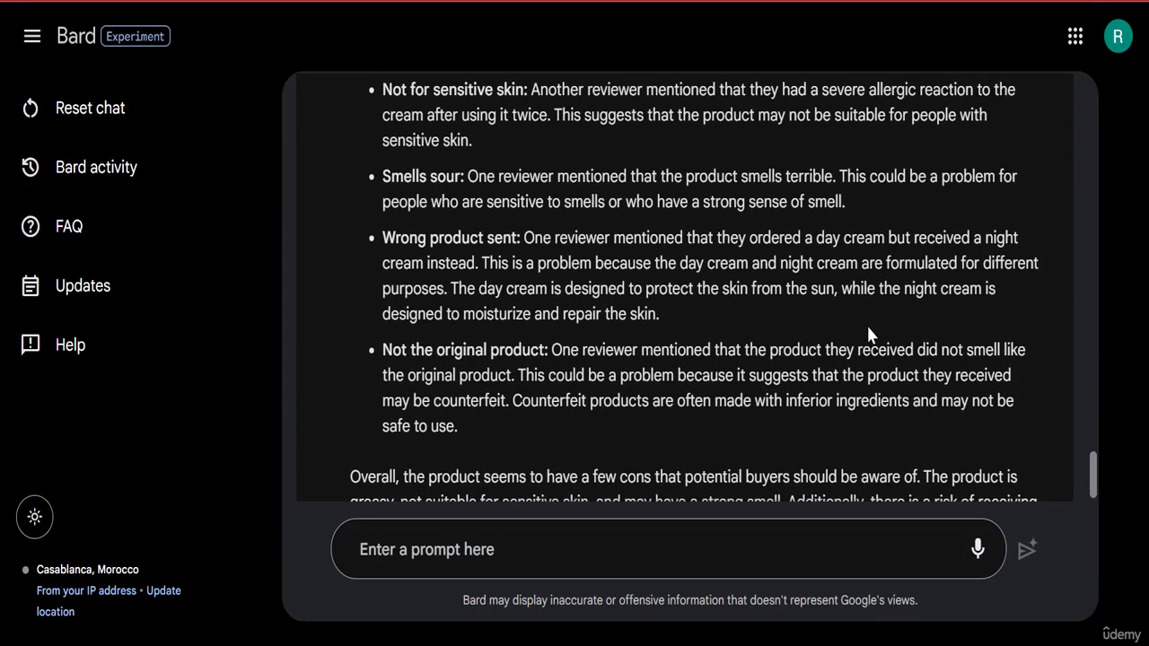
pyautogui.scroll(2, 868, 334)
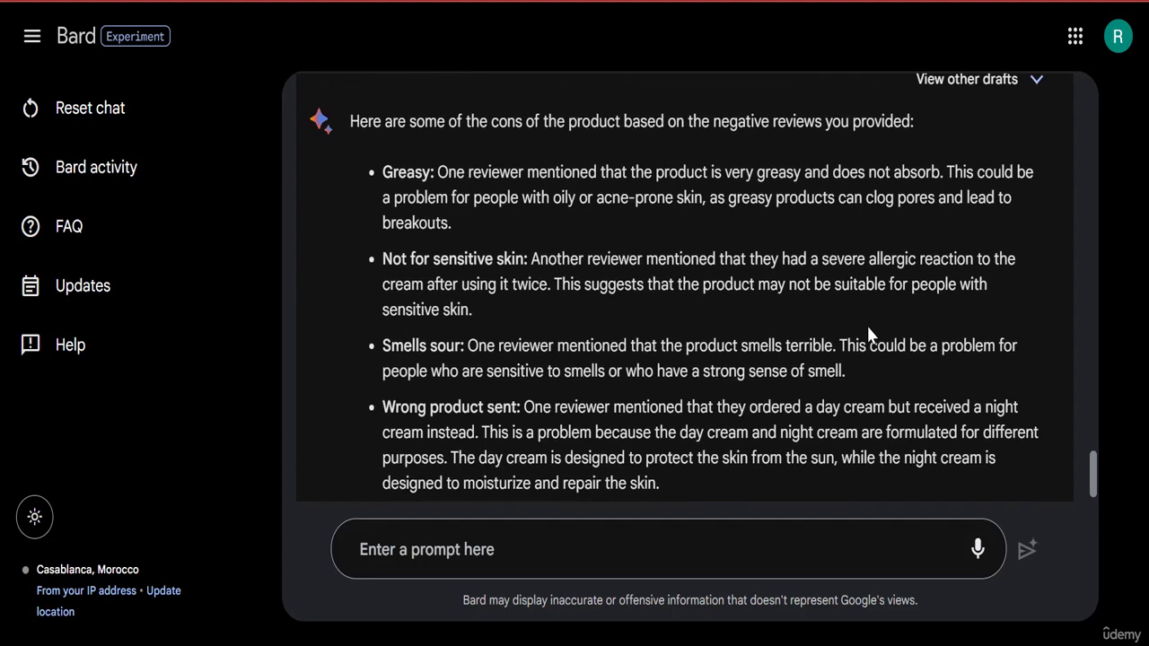
pyautogui.scroll(-1, 868, 334)
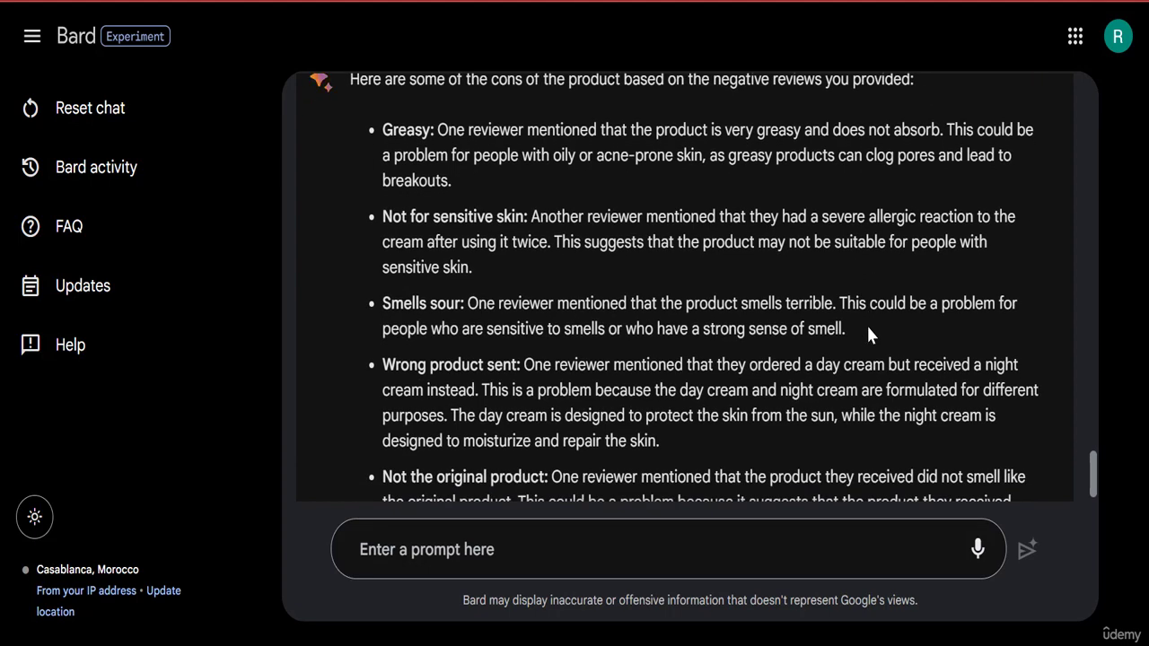
pyautogui.scroll(-1, 868, 334)
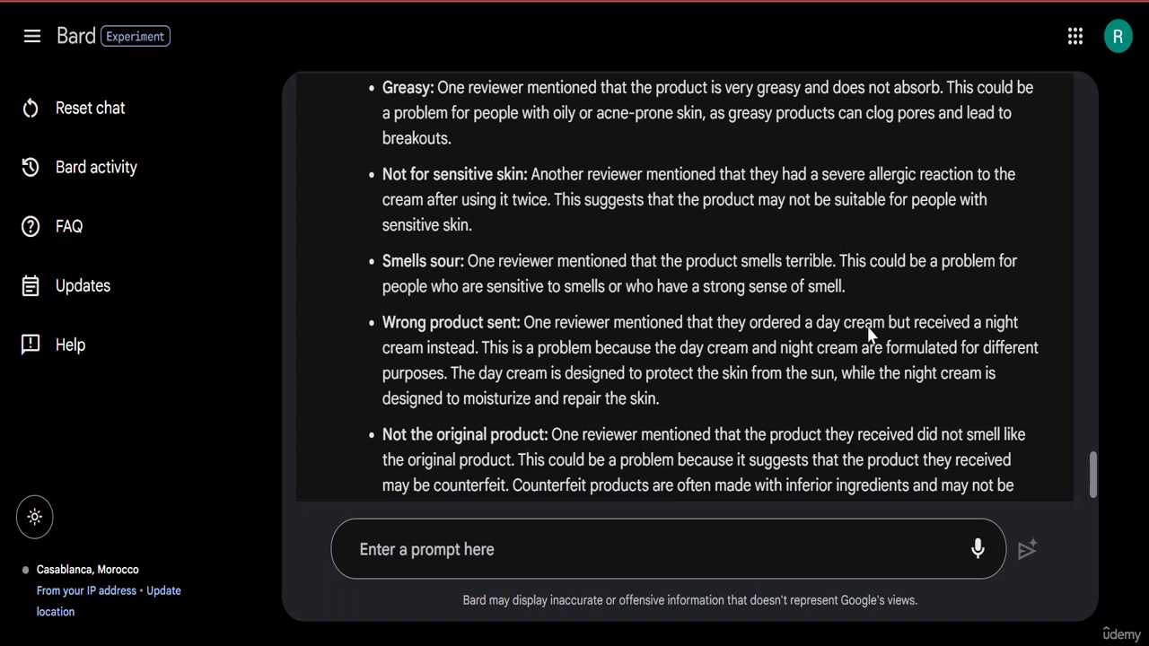
pyautogui.scroll(3, 868, 334)
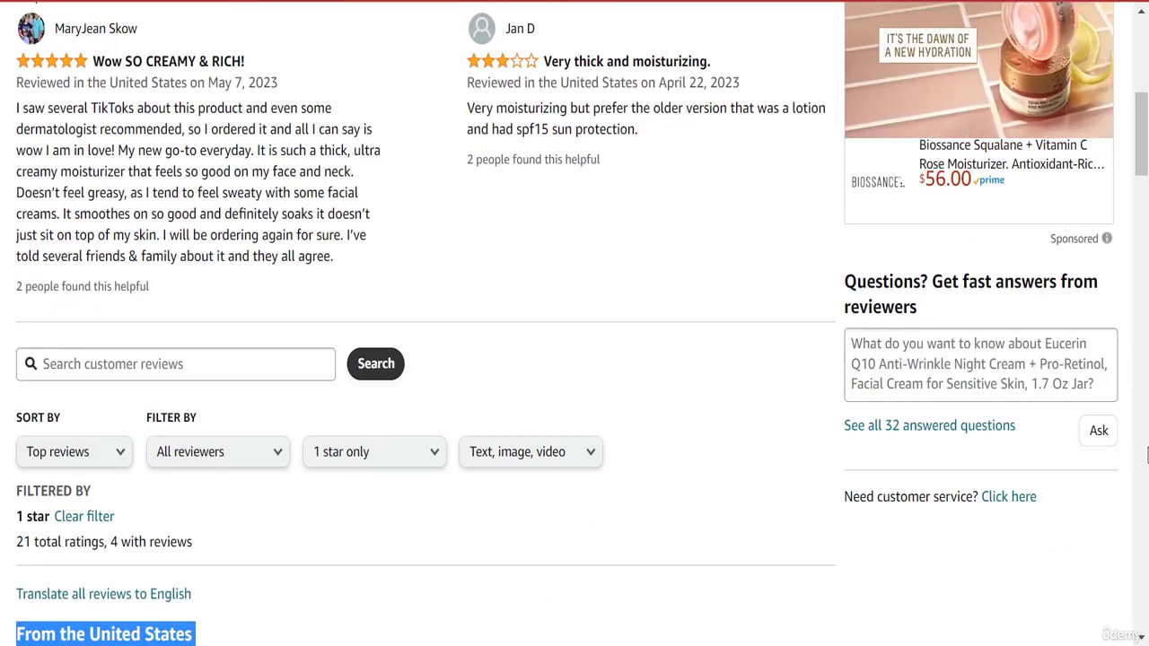
# Compare the one-star reviews on the Amazon page with Bard's list of cons and its overall summary.
pyautogui.scroll(-6, 1147, 455)
pyautogui.click(564, 331)
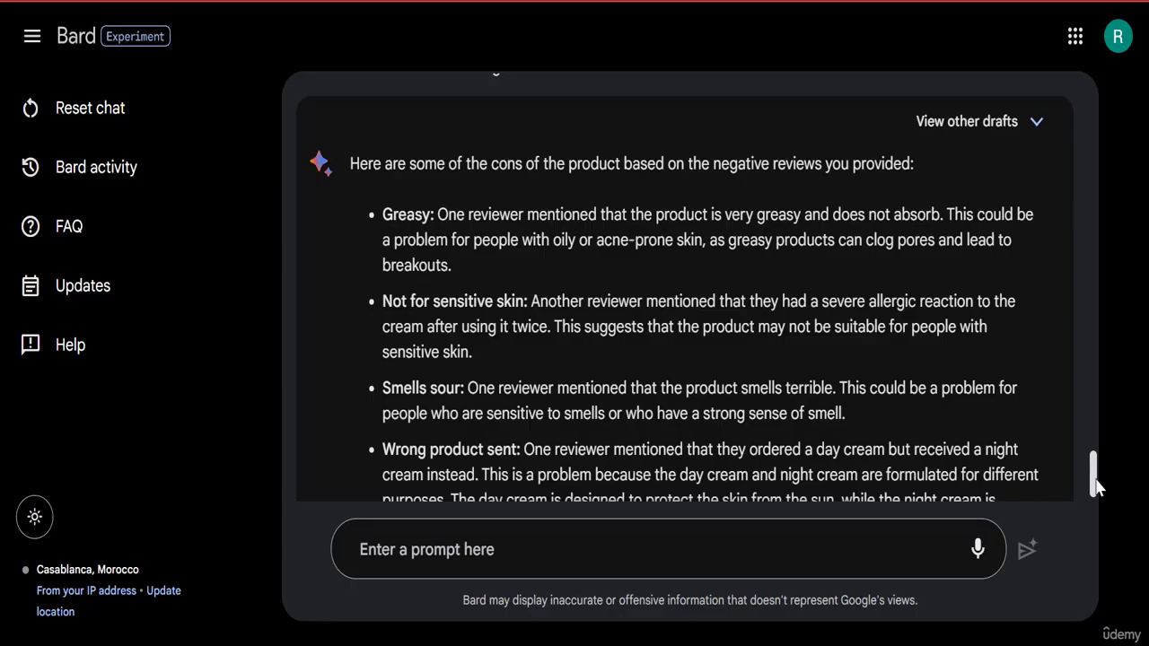
pyautogui.scroll(-4, 1097, 485)
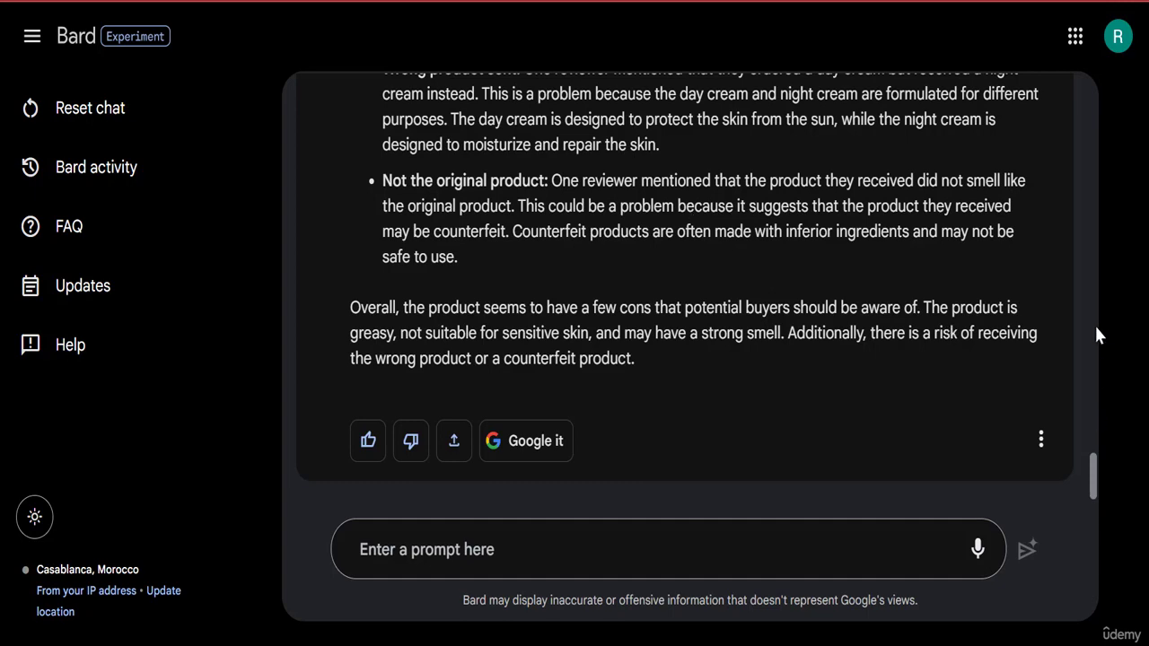
pyautogui.scroll(4, 1096, 327)
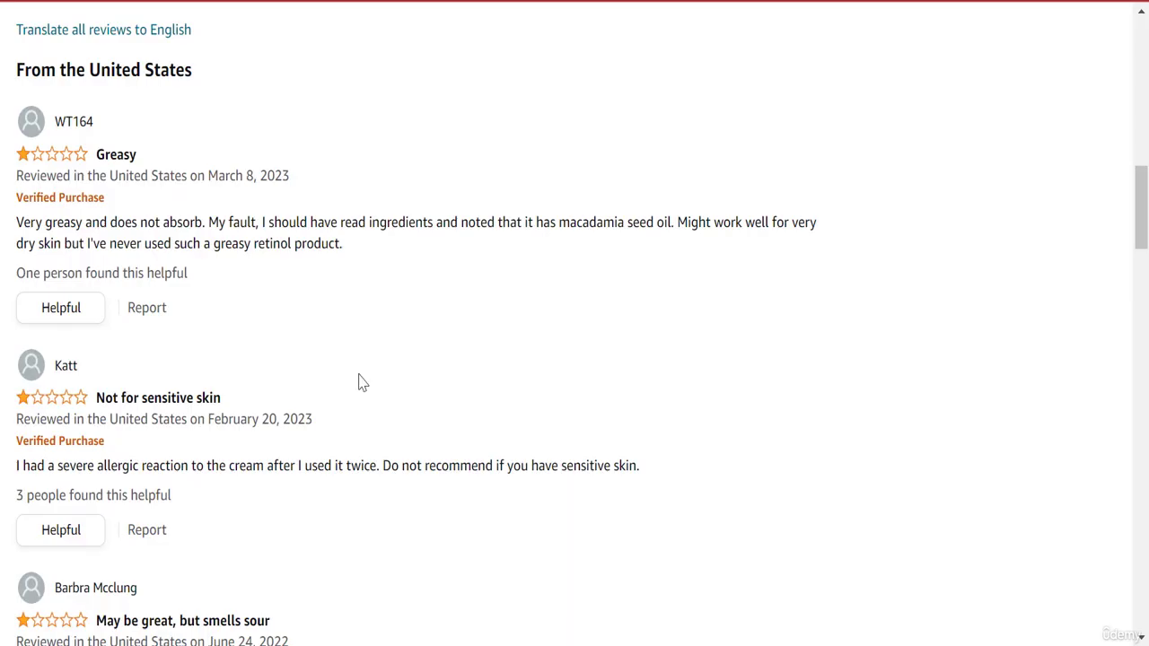
# Review the overall star rating breakdown and the top positive and critical reviews on Amazon's customer reviews page.
pyautogui.scroll(6, 1138, 167)
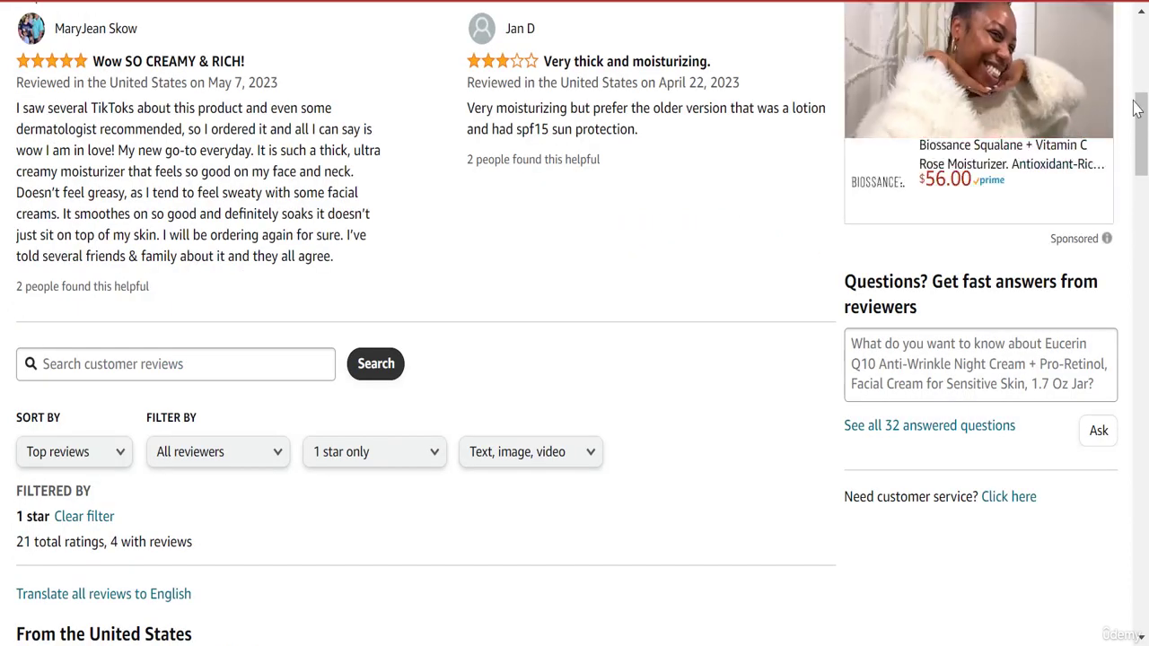
pyautogui.scroll(6, 1144, 126)
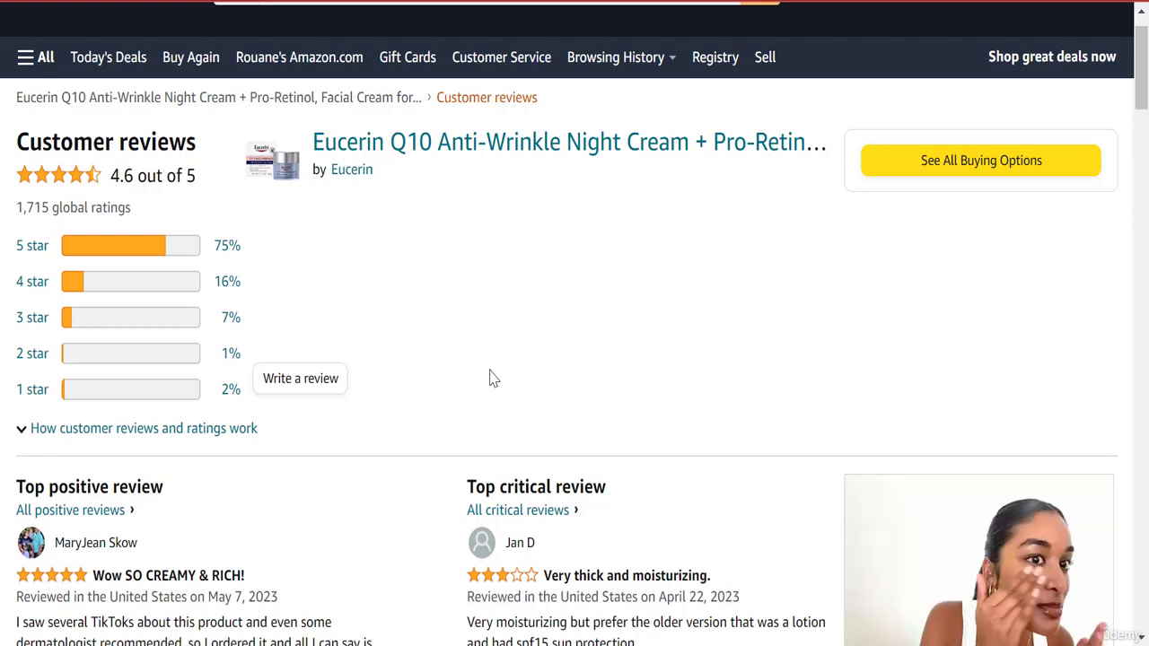
pyautogui.scroll(-2, 1143, 103)
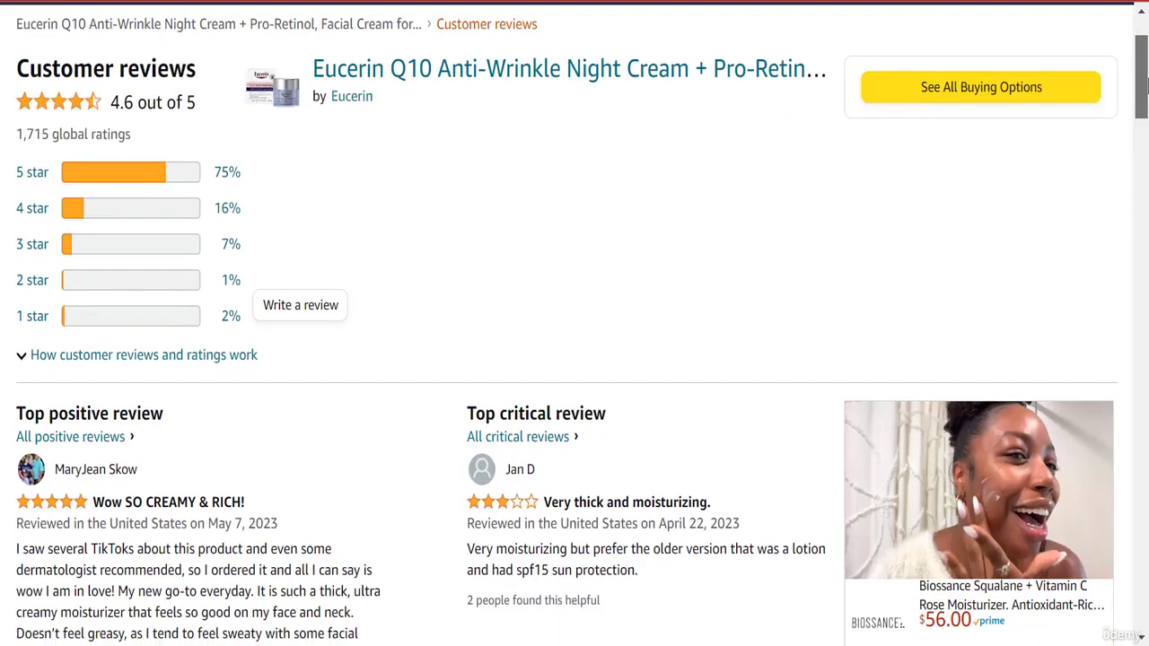
pyautogui.moveTo(1148, 103); pyautogui.dragTo(1145, 65)
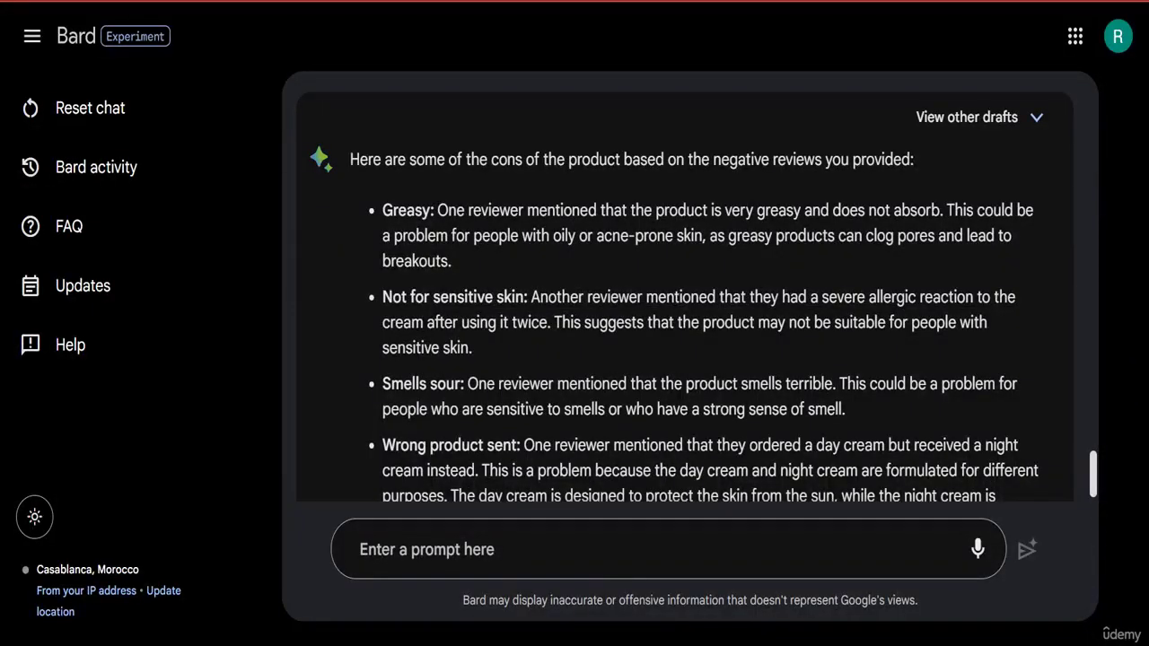
# Open a new Chrome Incognito window and load the Udemy home page in it.
pyautogui.rightClick(514, 645)
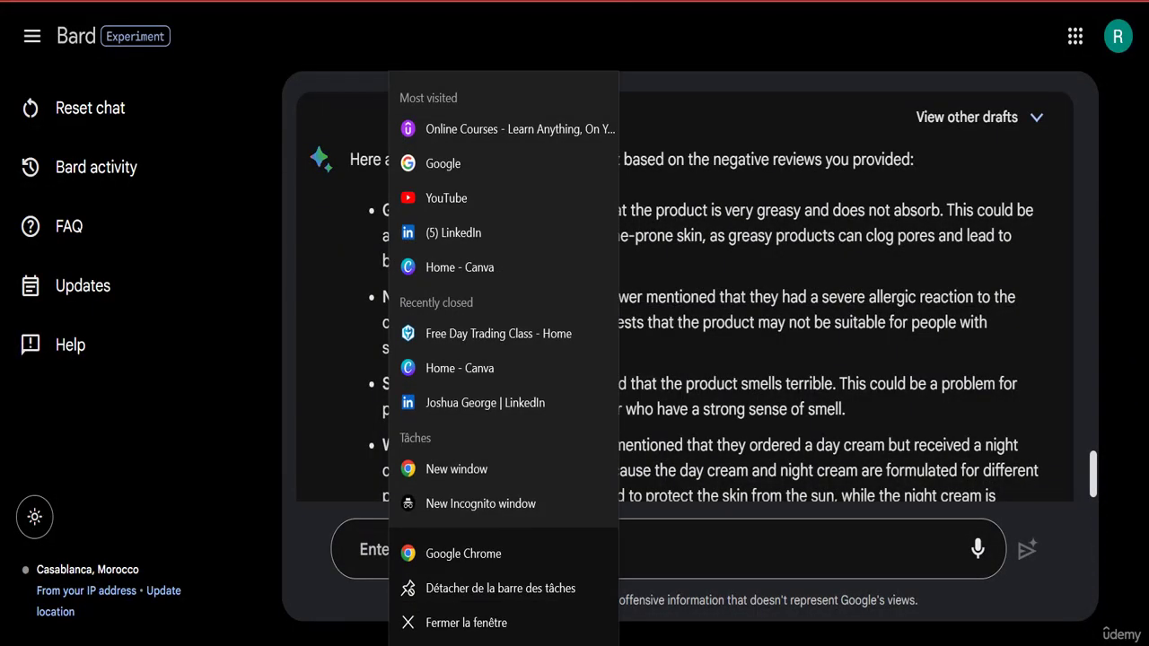
pyautogui.click(488, 504)
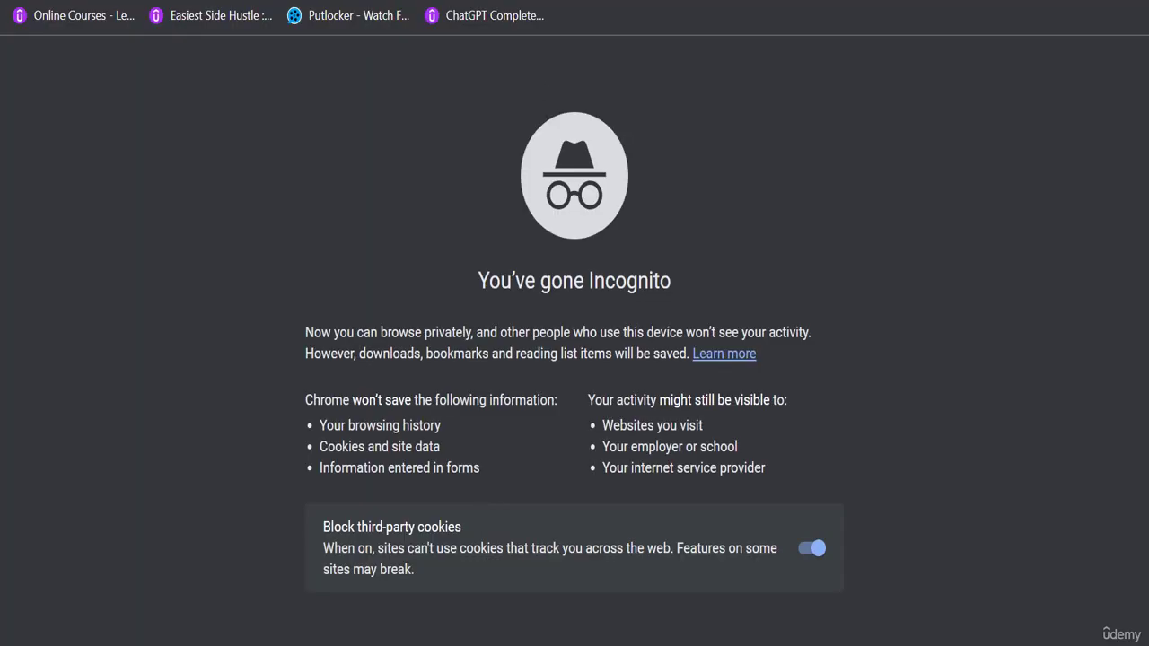
pyautogui.write('u')
pyautogui.press('Return')
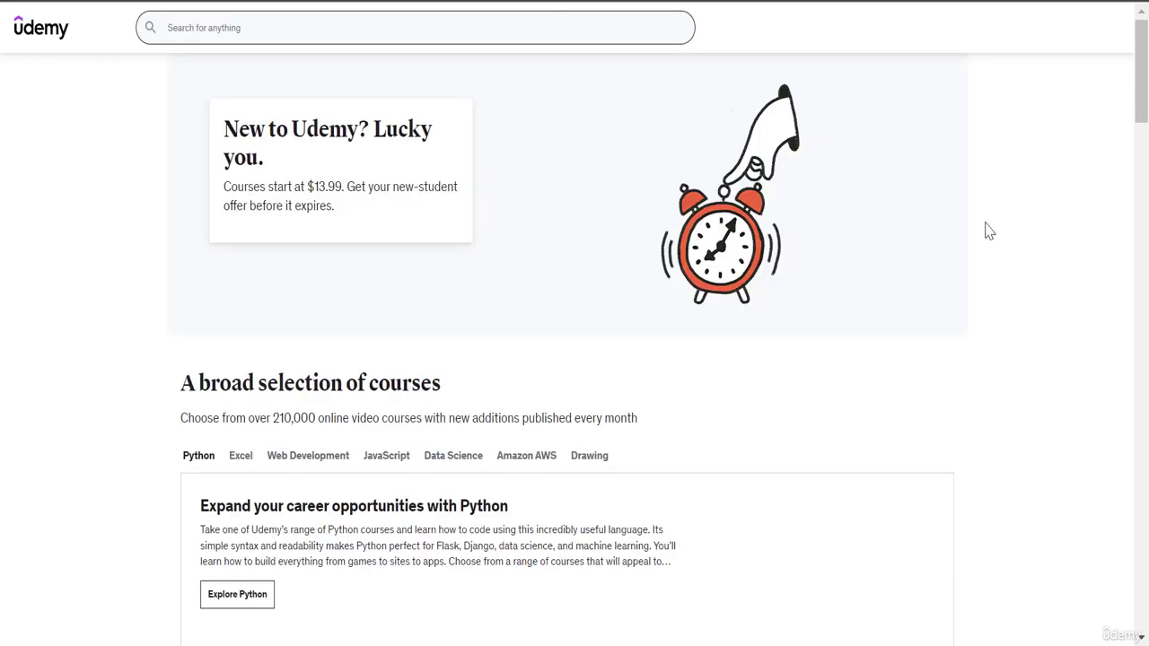
# Look through Udemy's home page, including its top categories and the courses under "Students are viewing".
pyautogui.scroll(-15, 989, 231)
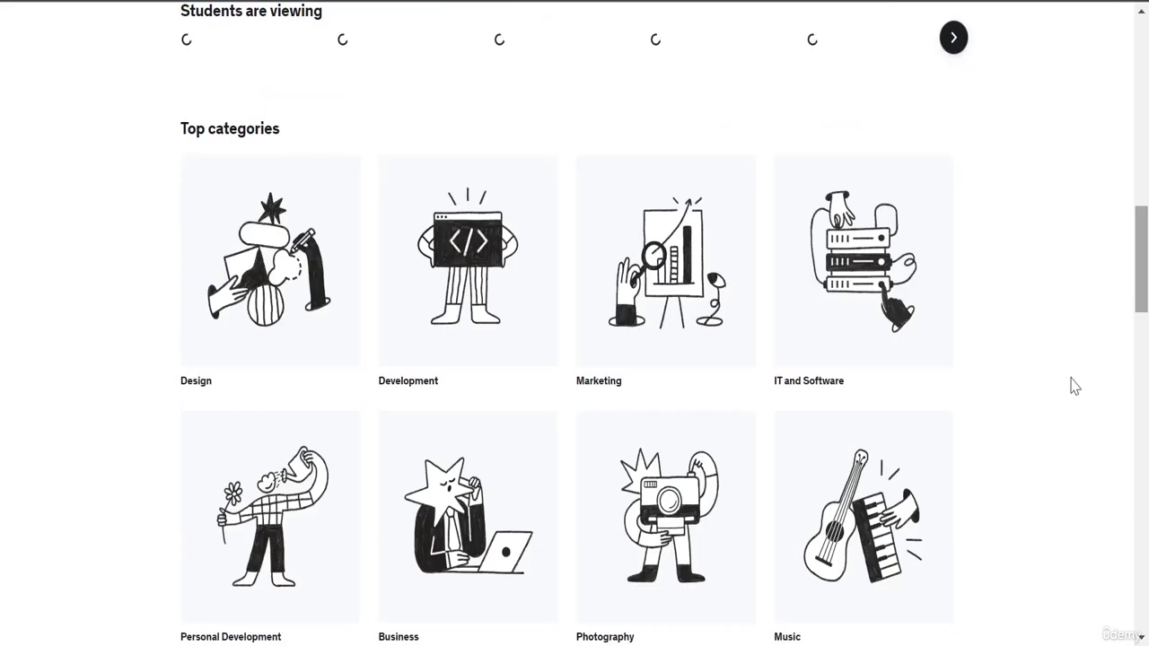
pyautogui.press('pagedown')
pyautogui.press('pageup')
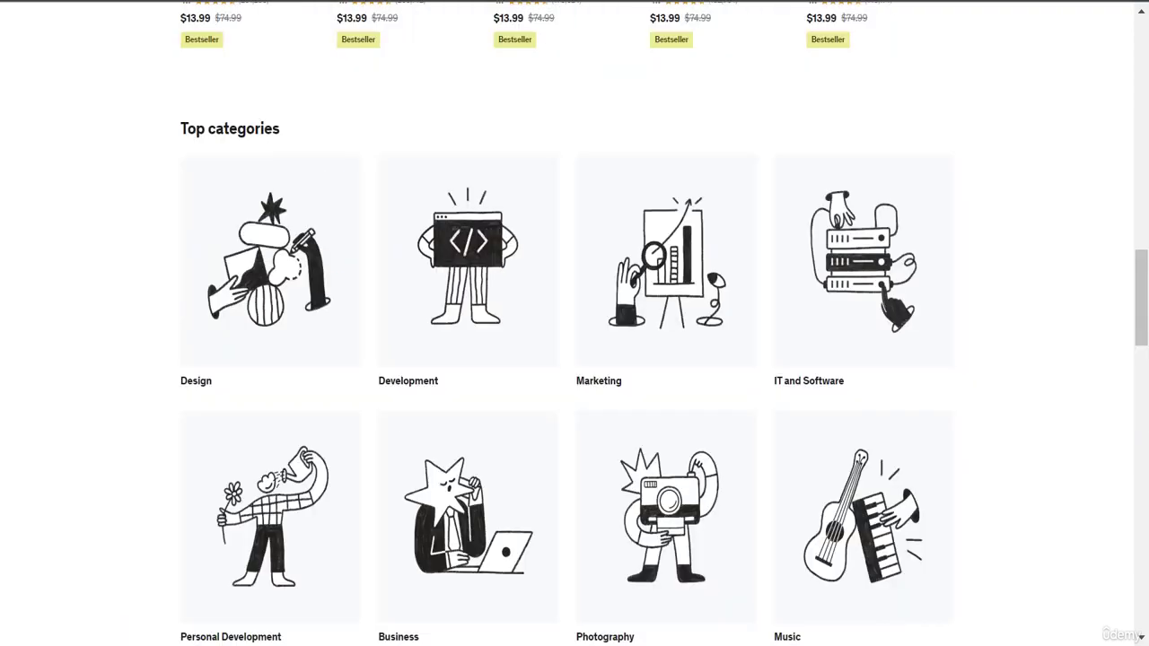
pyautogui.press('pageup')
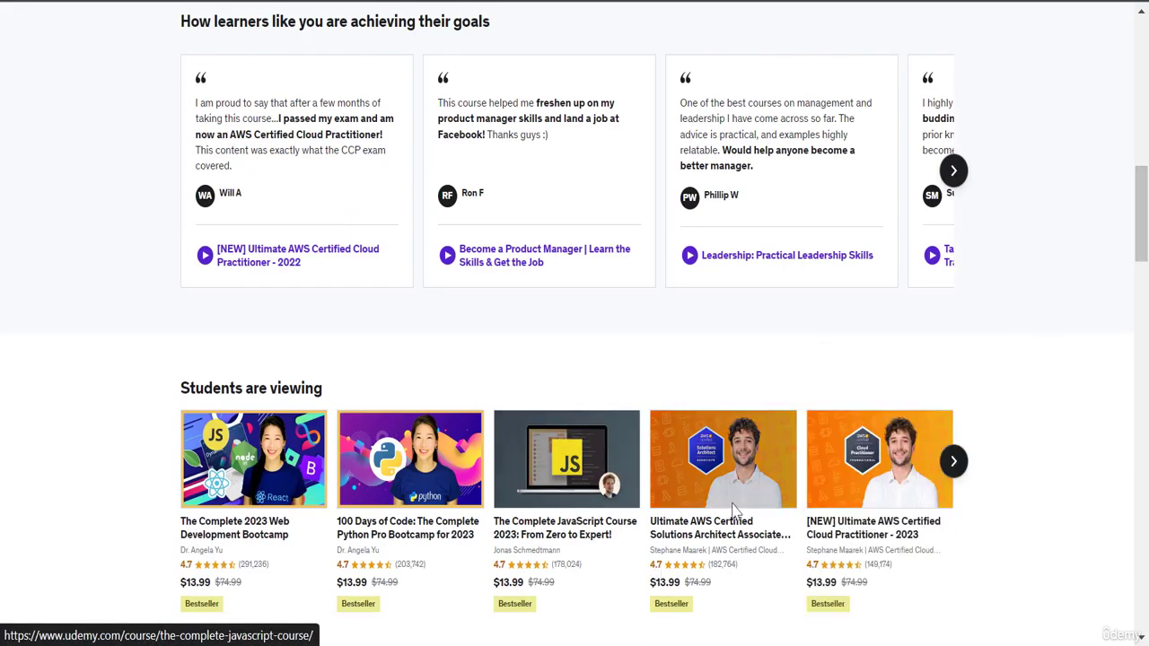
pyautogui.moveTo(711, 525)
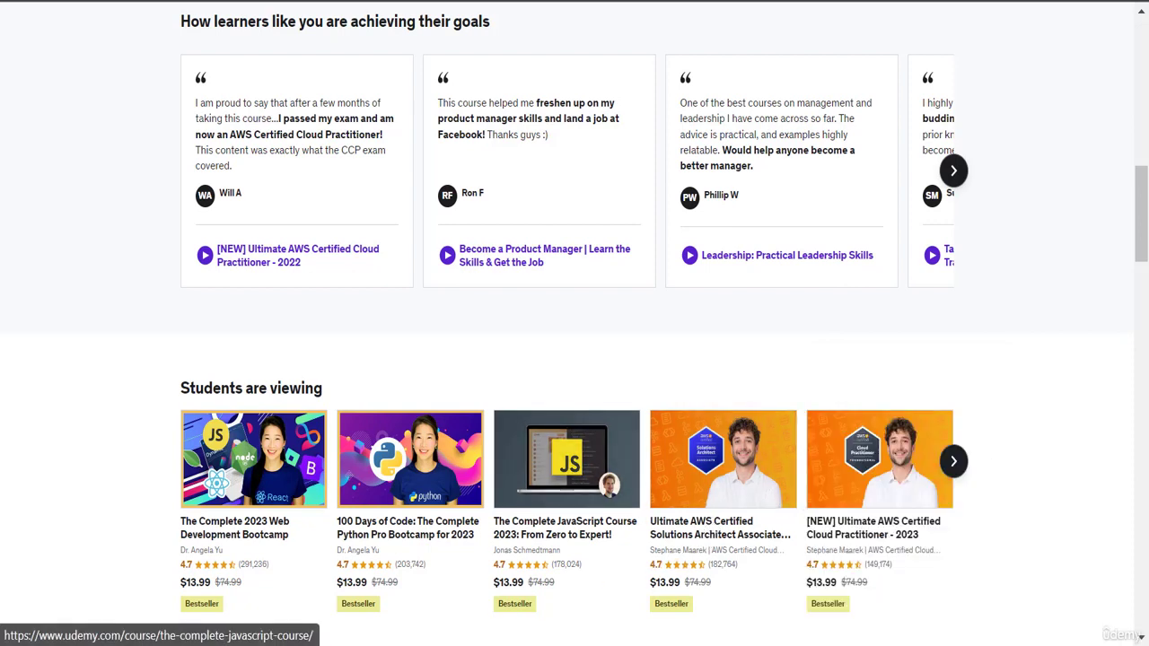
# Return to the browser window with Bard and Amazon and load fiverr.com there.
pyautogui.click(439, 593)
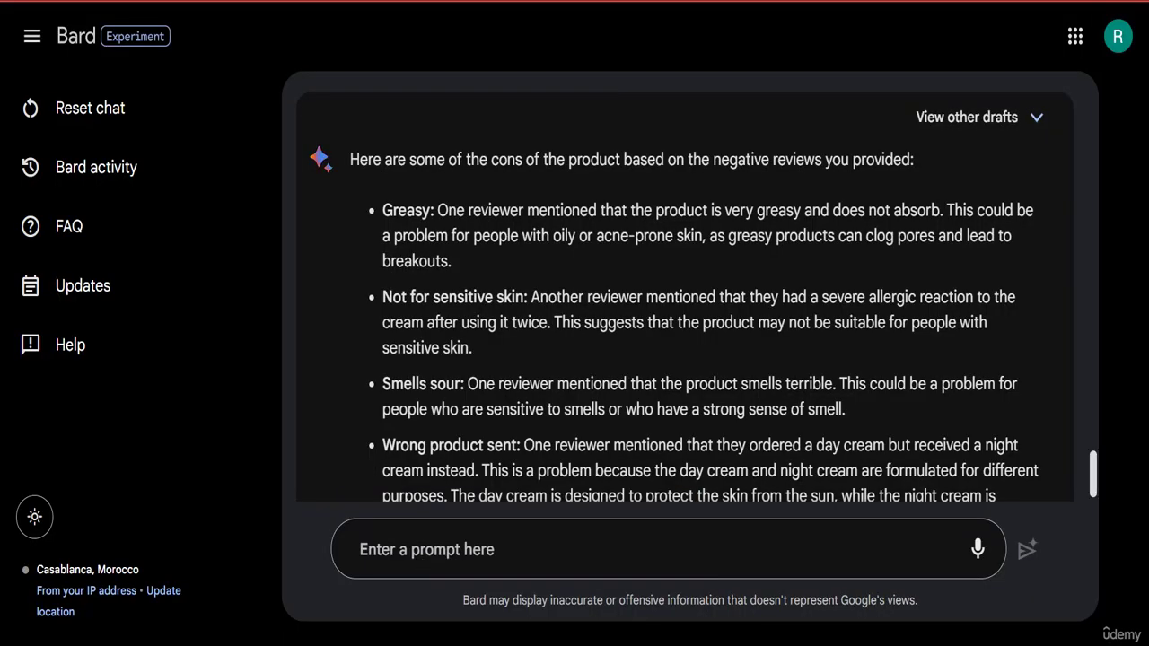
pyautogui.hotkey('ctrl', 'Tab')
pyautogui.hotkey('ctrl', 'l')
pyautogui.write('fiverr.com')
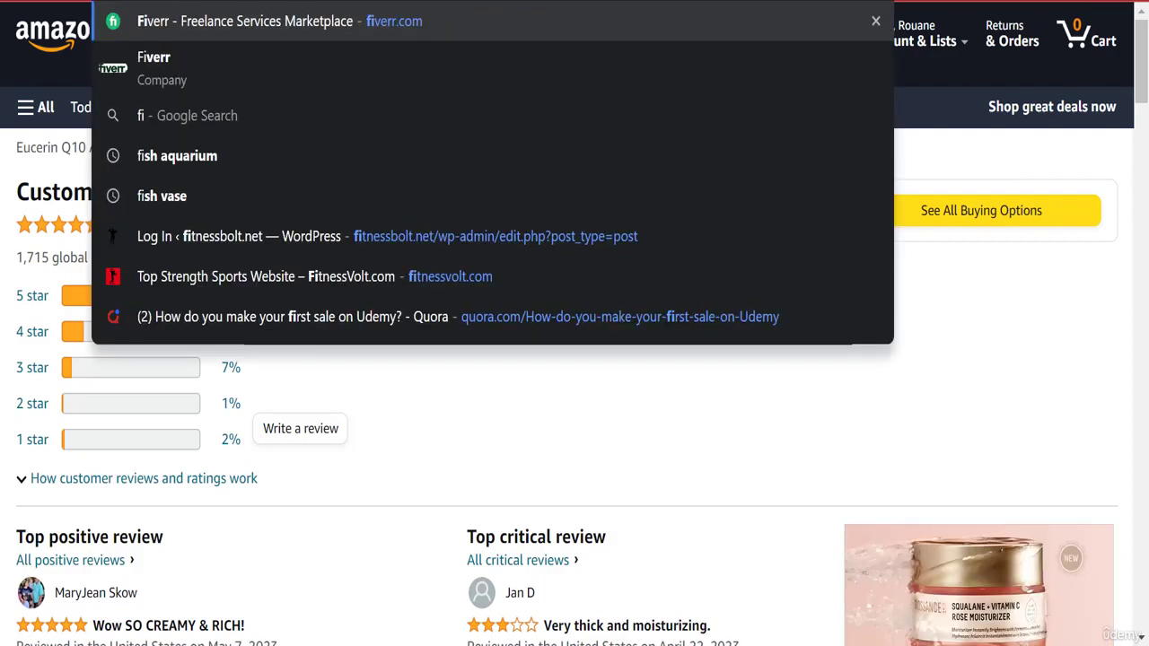
pyautogui.press('Return')
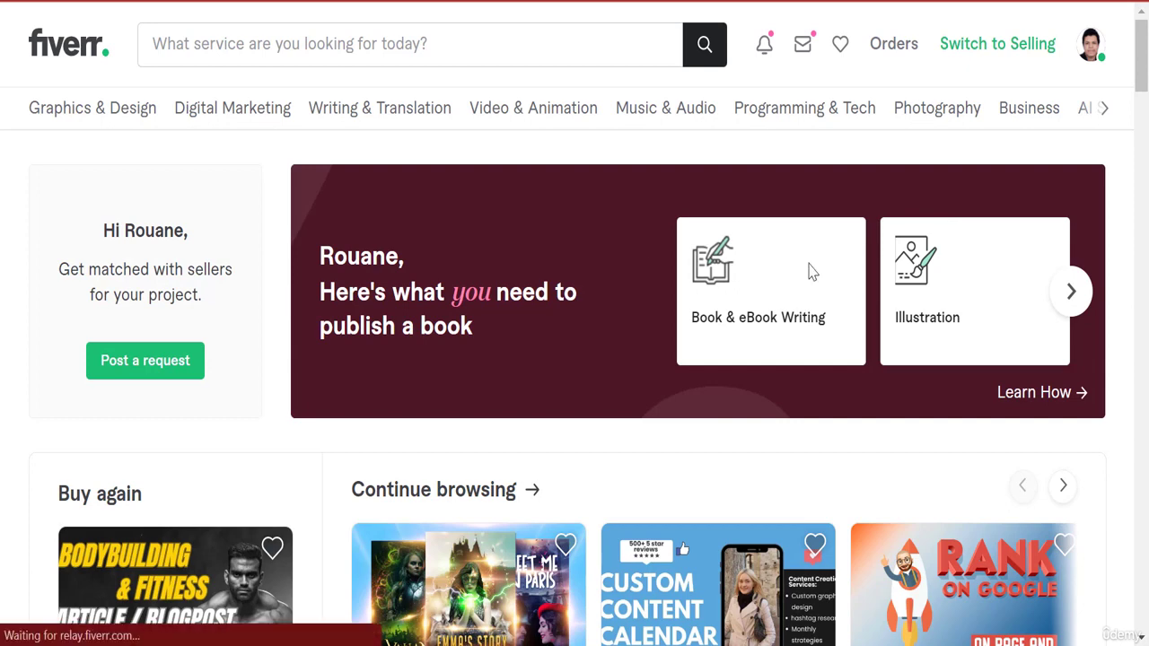
# Look through the Fiverr home page's recommended gigs and favorite sellers, then go back to its beginning.
pyautogui.scroll(-6, 808, 269)
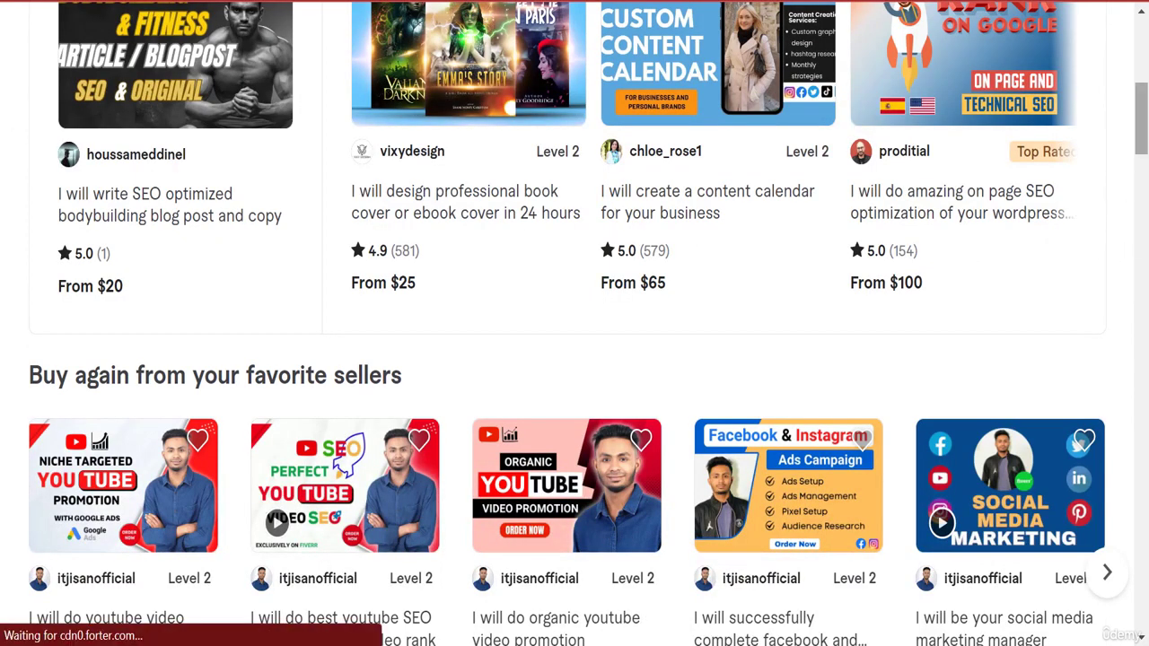
pyautogui.scroll(-1, 575, 323)
pyautogui.scroll(-1, 1142, 154)
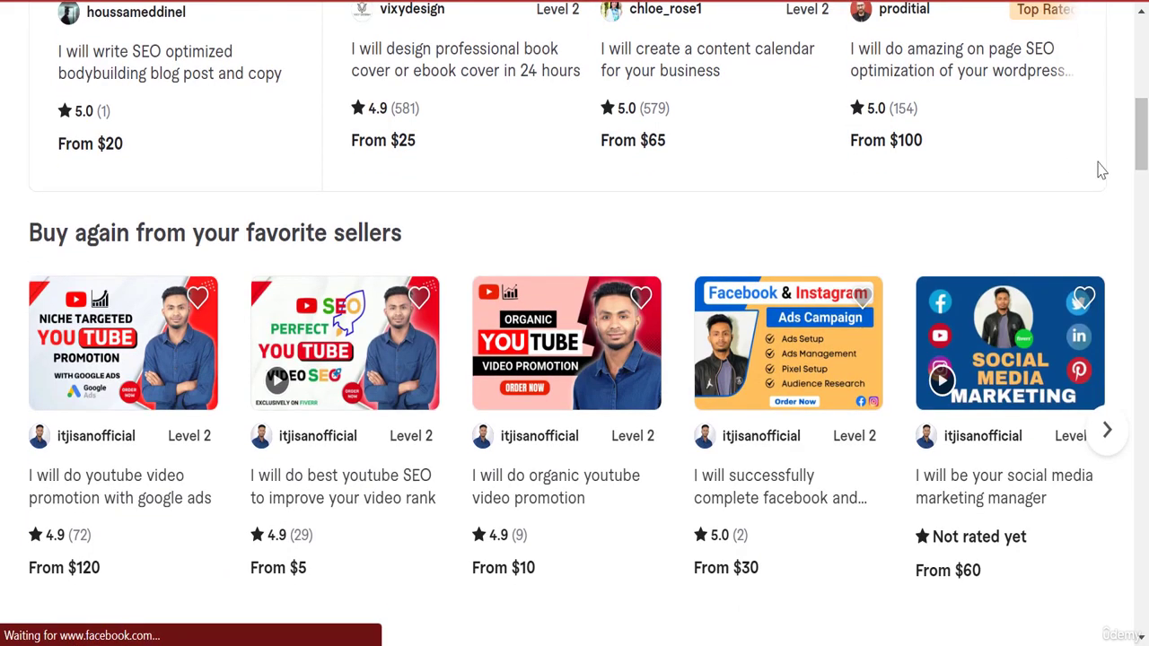
pyautogui.click(1141, 43)
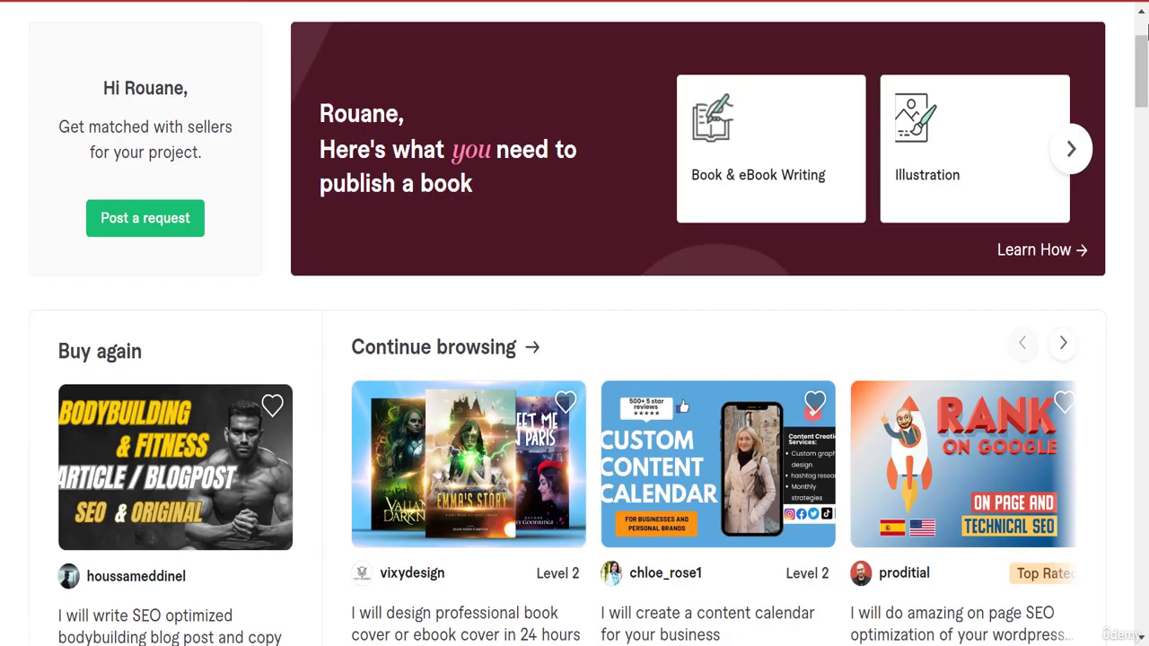
pyautogui.click(1144, 32)
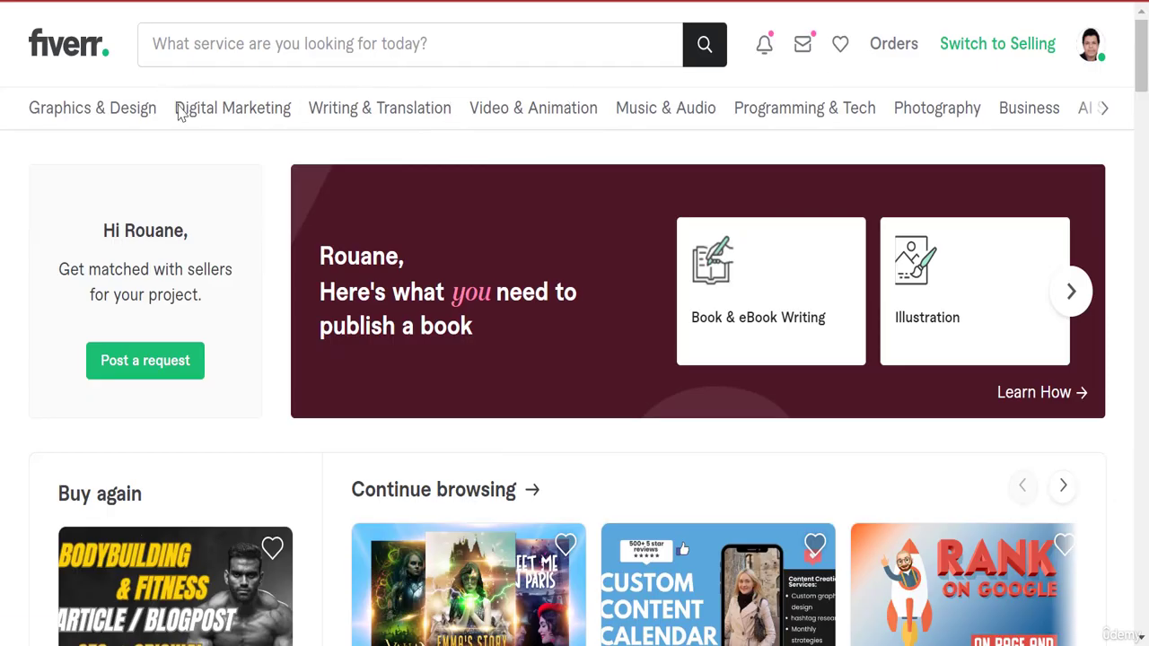
# Search Fiverr for "review analysis".
pyautogui.click(241, 43)
pyautogui.write('re')
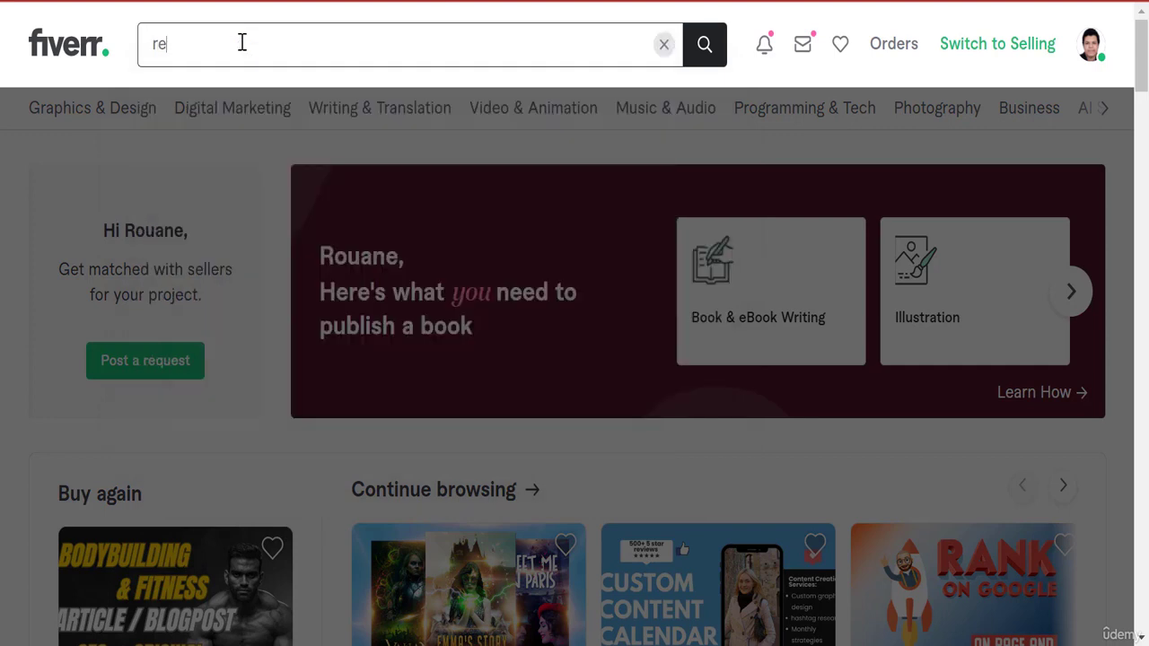
pyautogui.write('view analysis')
pyautogui.press('Return')
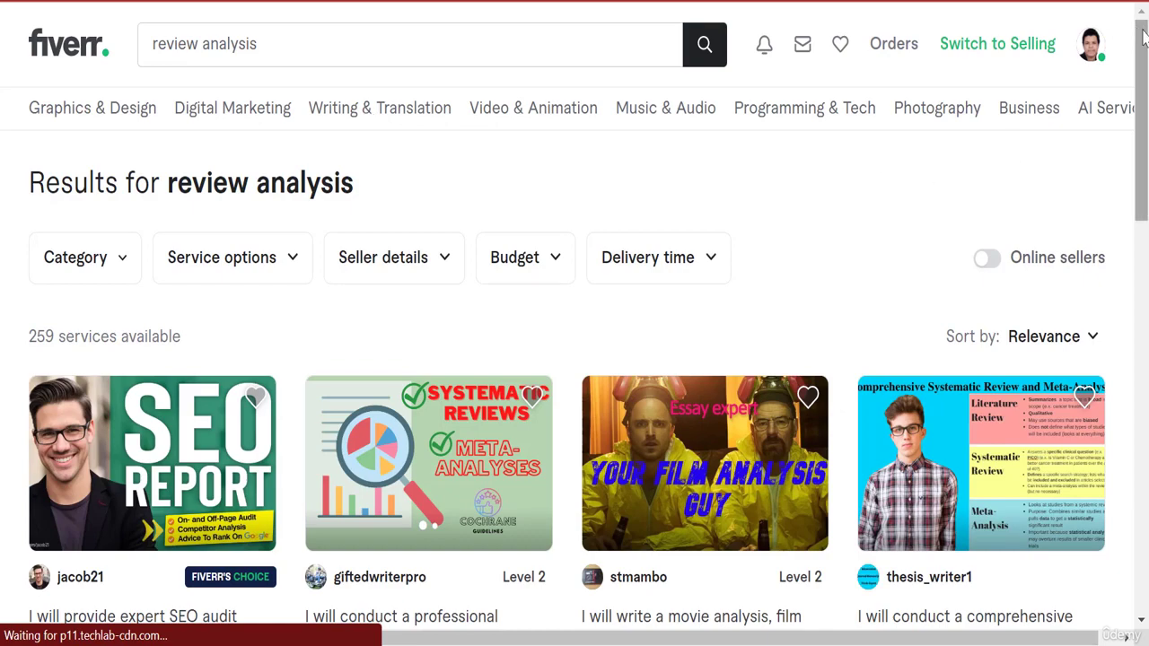
# Open the systematic review and meta analysis gigs priced from $150 and from $250 in the search results.
pyautogui.moveTo(1146, 133); pyautogui.dragTo(1146, 205)
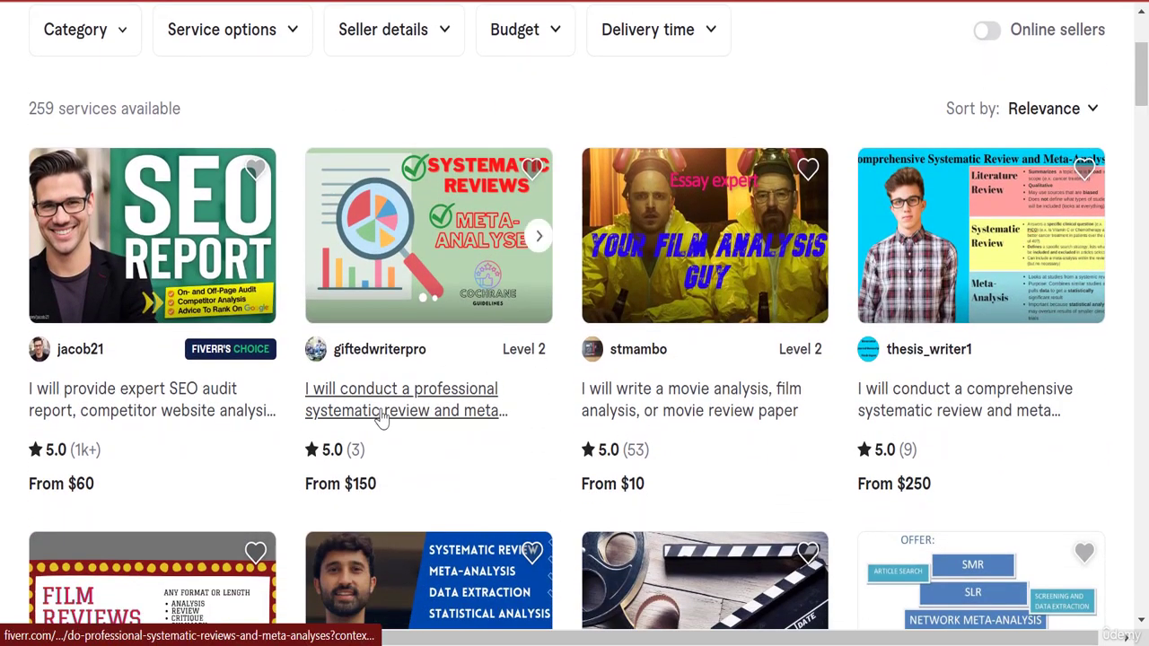
pyautogui.click(441, 410)
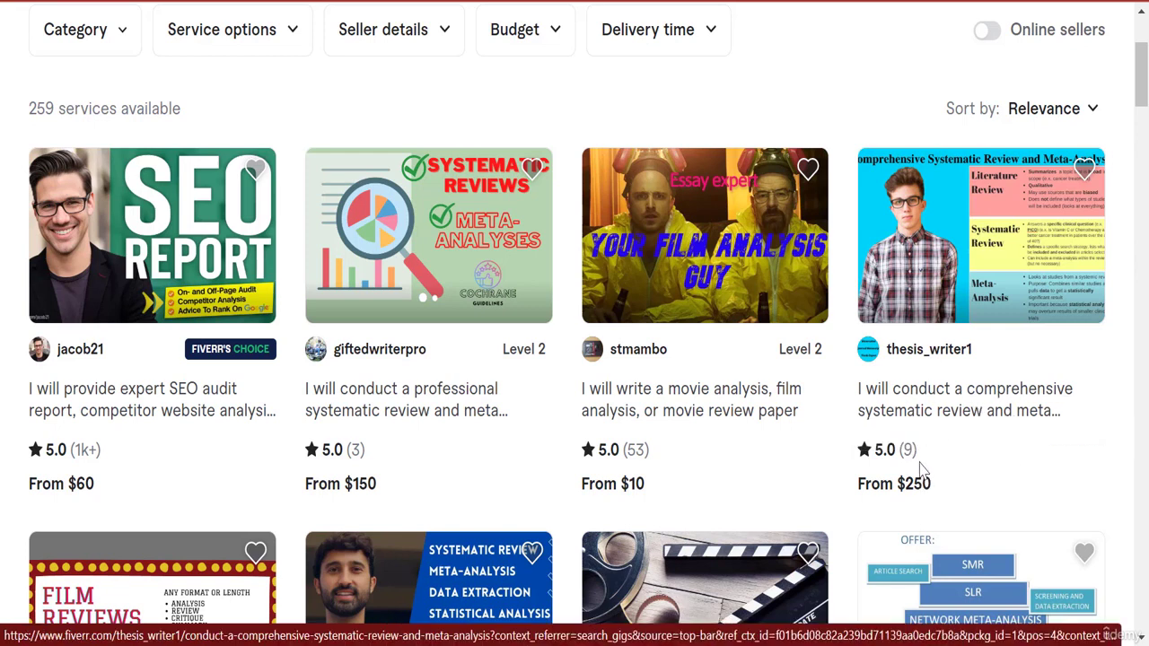
pyautogui.click(945, 409)
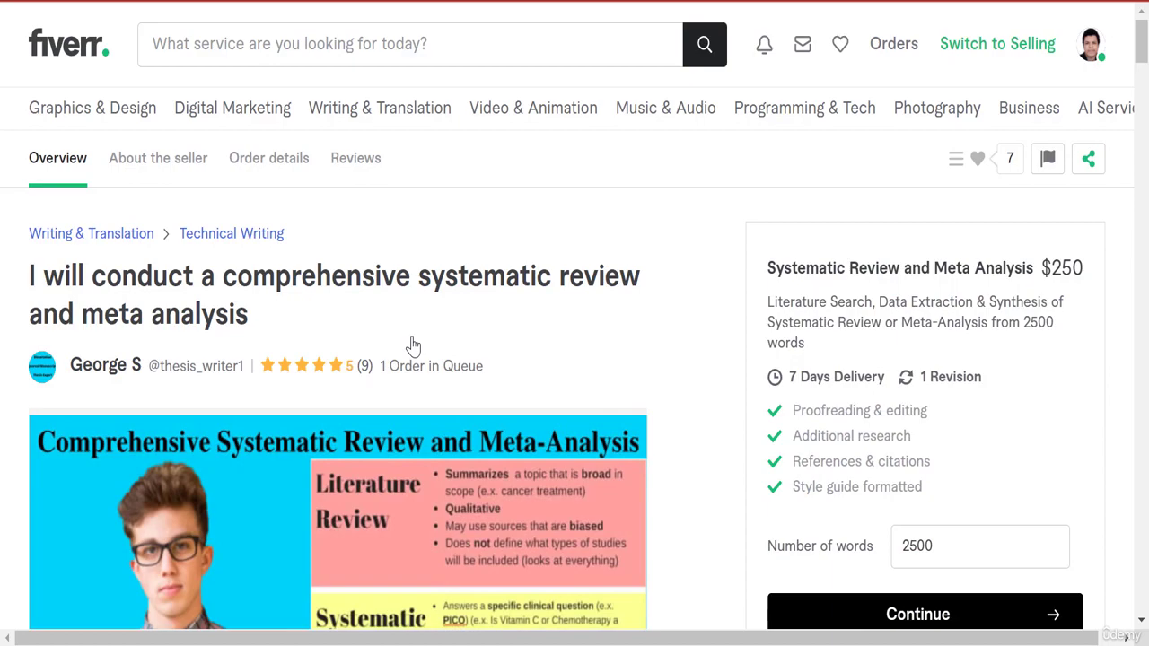
# Examine the $250 gig's package details, seller reviews and description, and go back to the "review analysis" results.
pyautogui.scroll(-6, 201, 158)
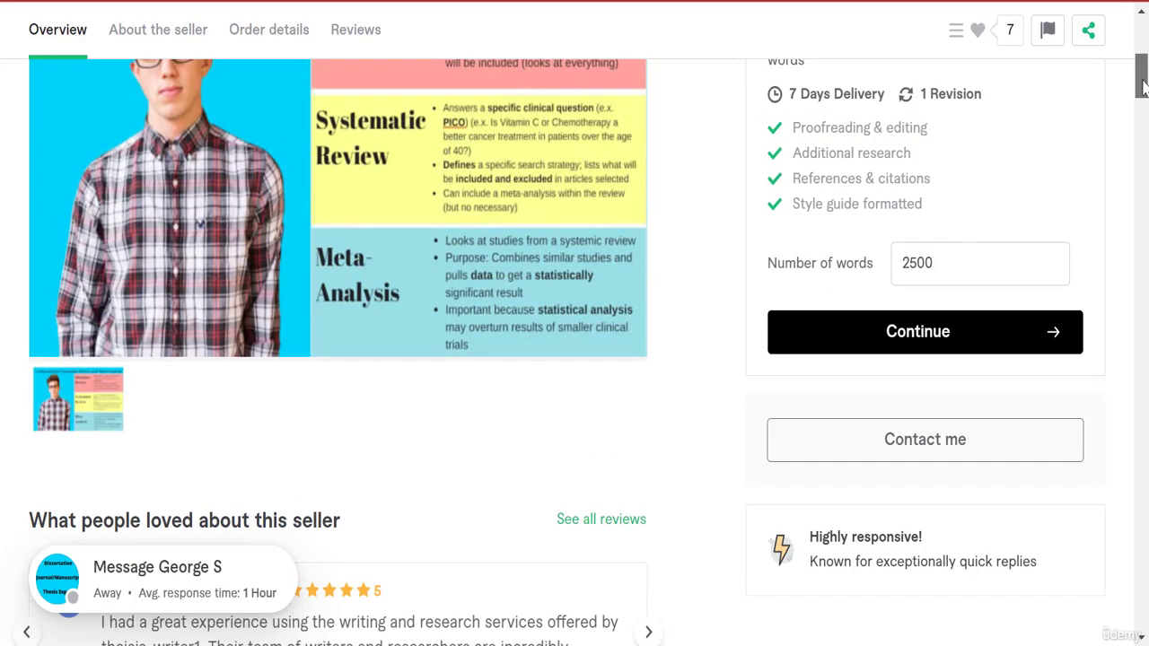
pyautogui.scroll(3, 1143, 76)
pyautogui.scroll(2, 1143, 77)
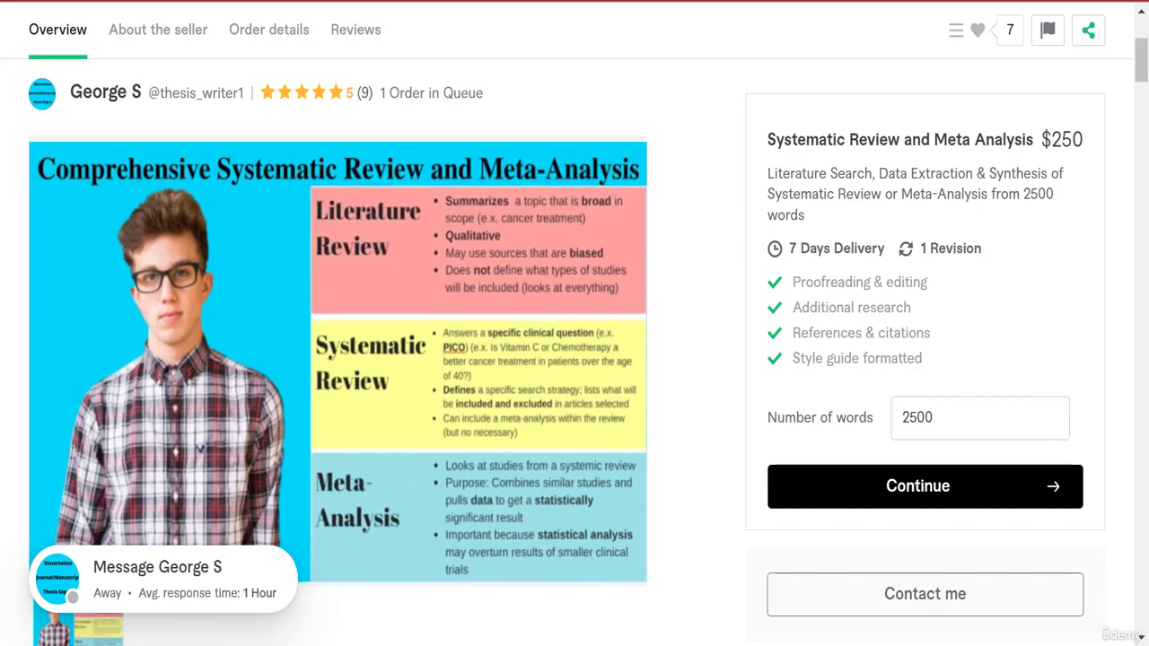
pyautogui.scroll(-6, 1142, 40)
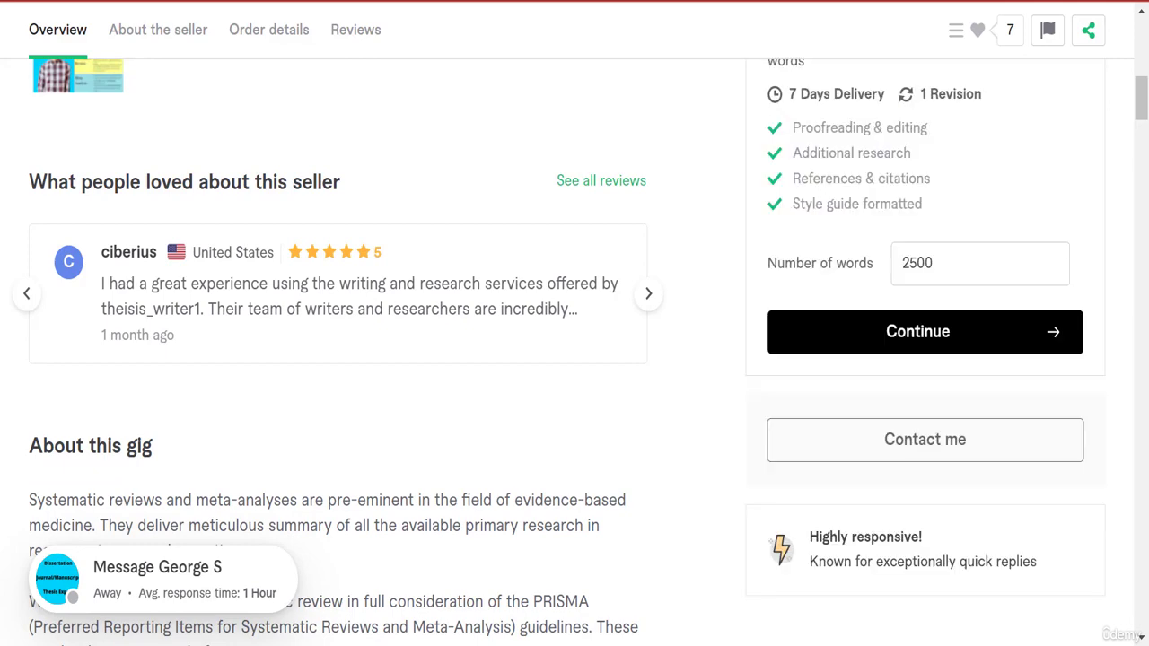
pyautogui.scroll(-6, 1133, 323)
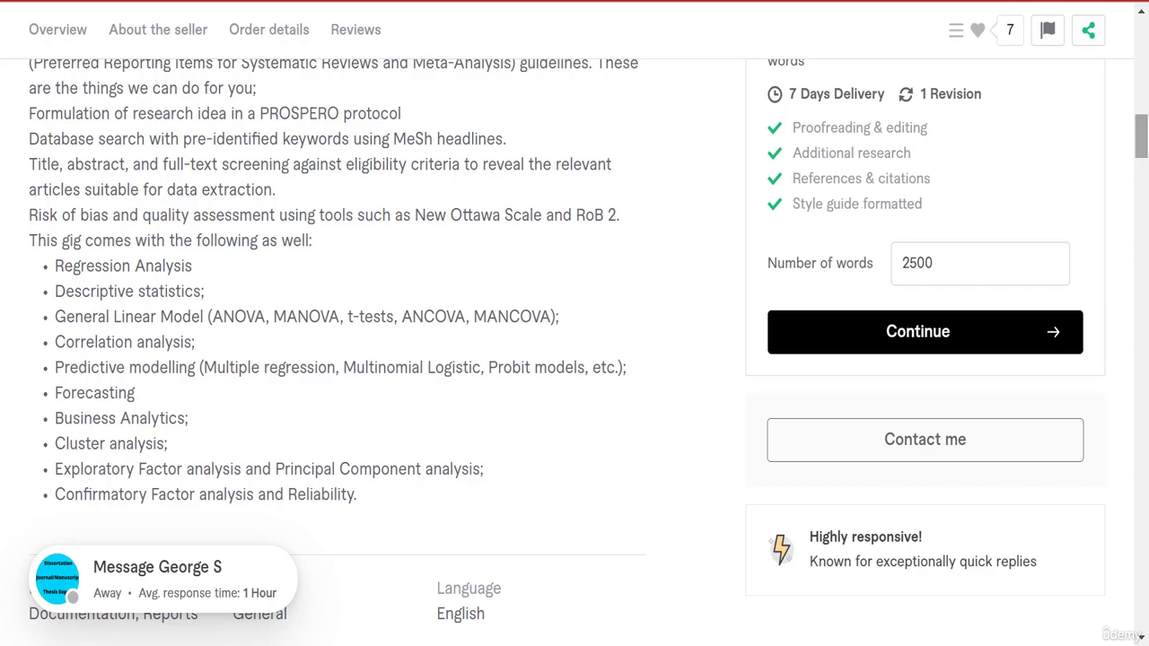
pyautogui.scroll(-1, 1140, 135)
pyautogui.moveTo(1144, 158); pyautogui.dragTo(1143, 53)
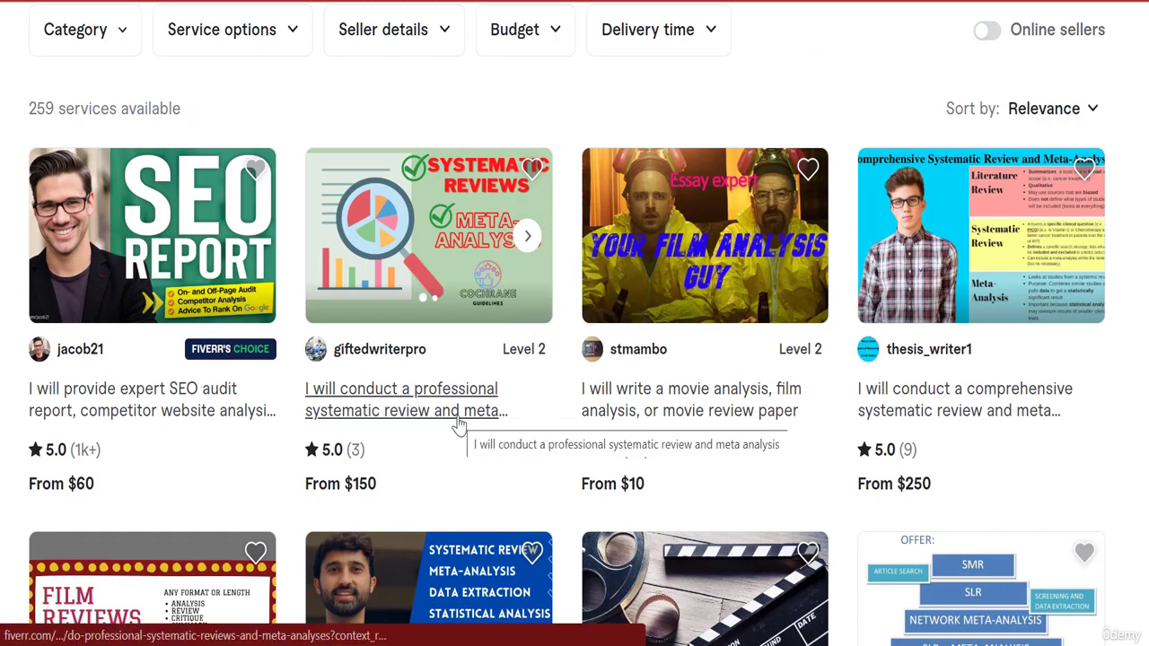
pyautogui.scroll(3, 884, 99)
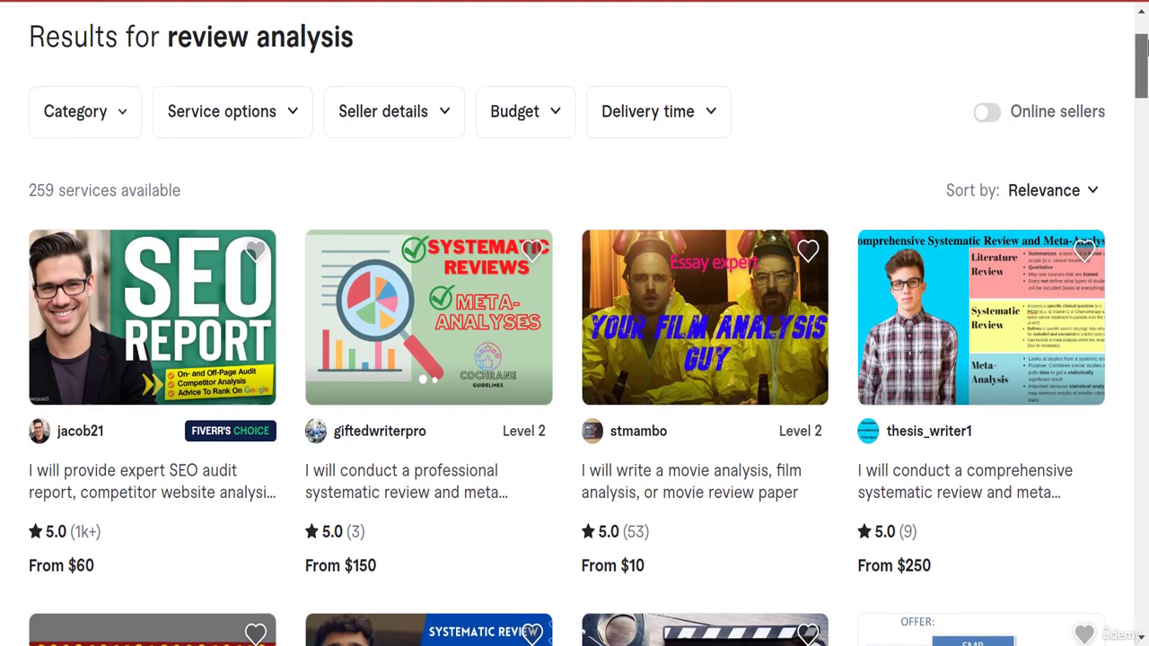